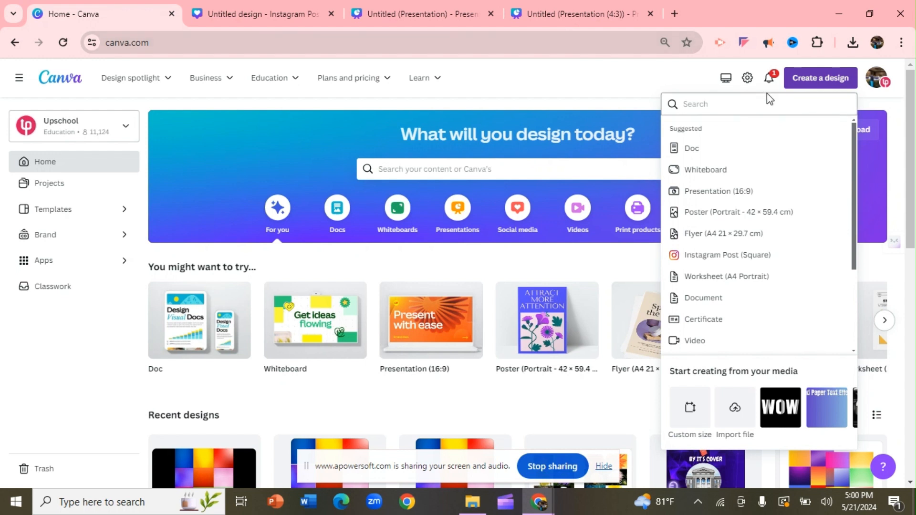
Step: Create a blank Presentation (16:9) design and search the elements library for "frame"
click(734, 200)
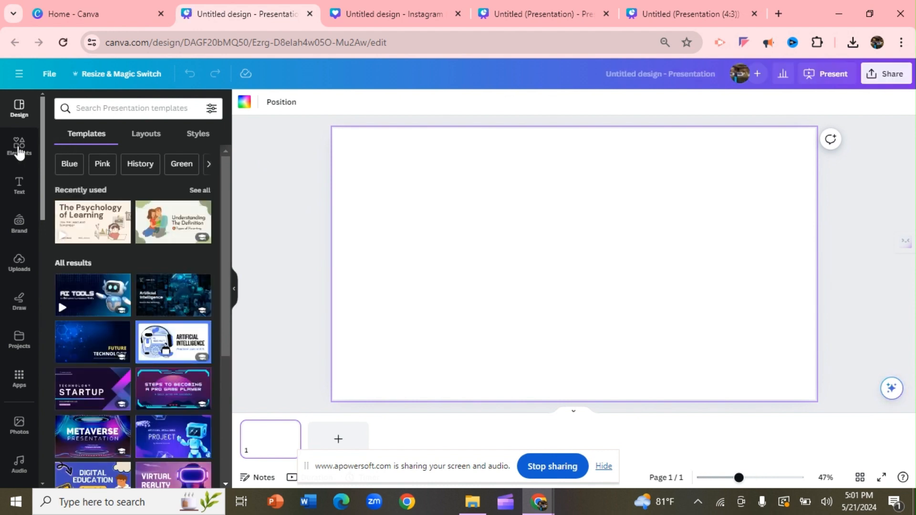
click(16, 151)
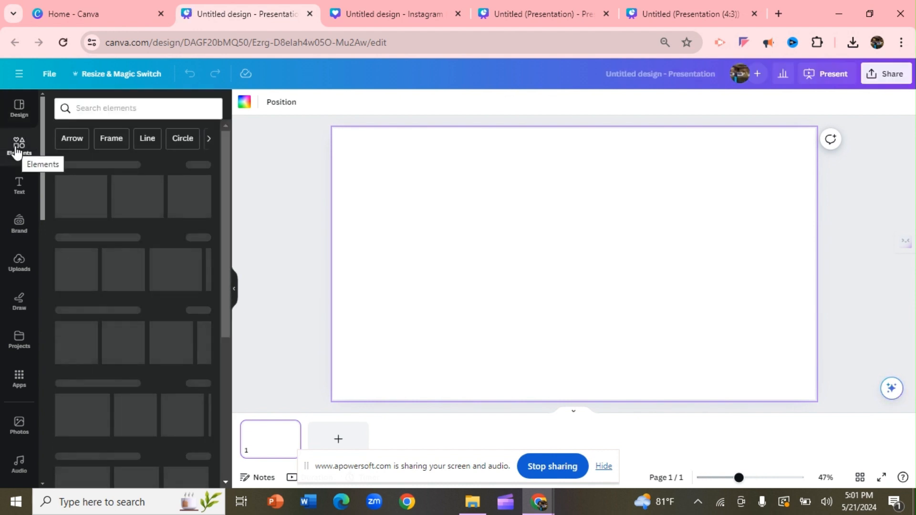
click(91, 114)
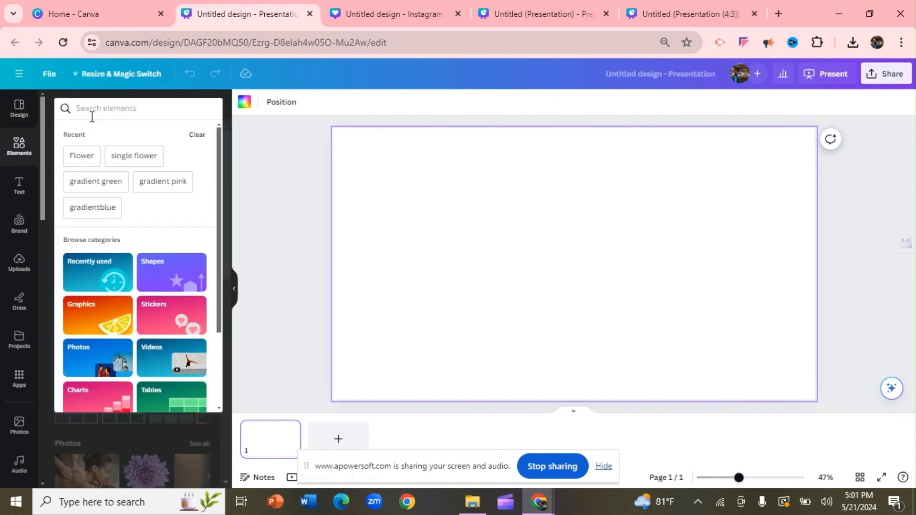
text(fra)
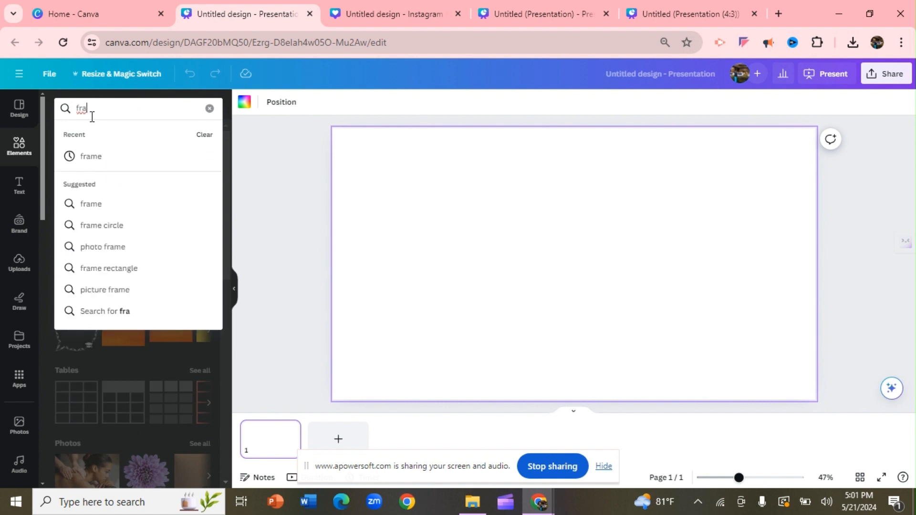
click(102, 153)
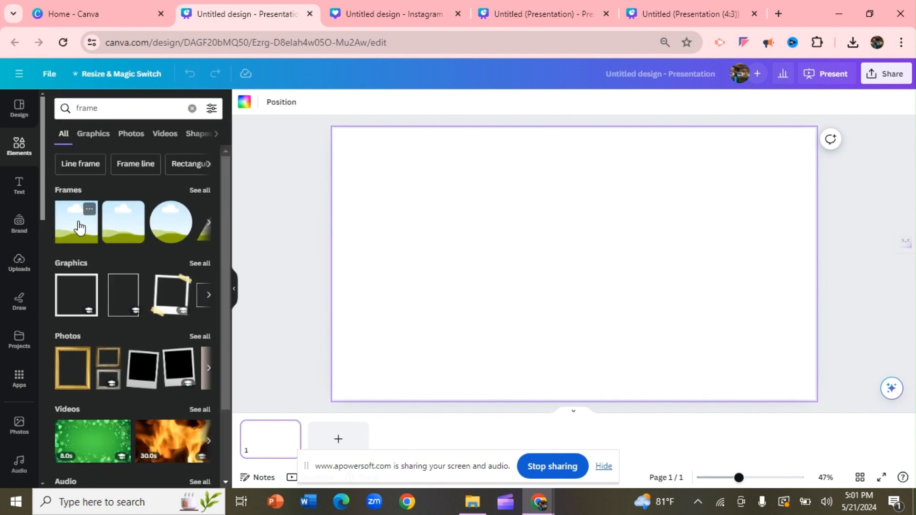
Step: Place a square frame in the page's upper-left corner and stack a duplicate below it, trimming the upper frame to meet it
click(85, 210)
drag(551, 244, 383, 181)
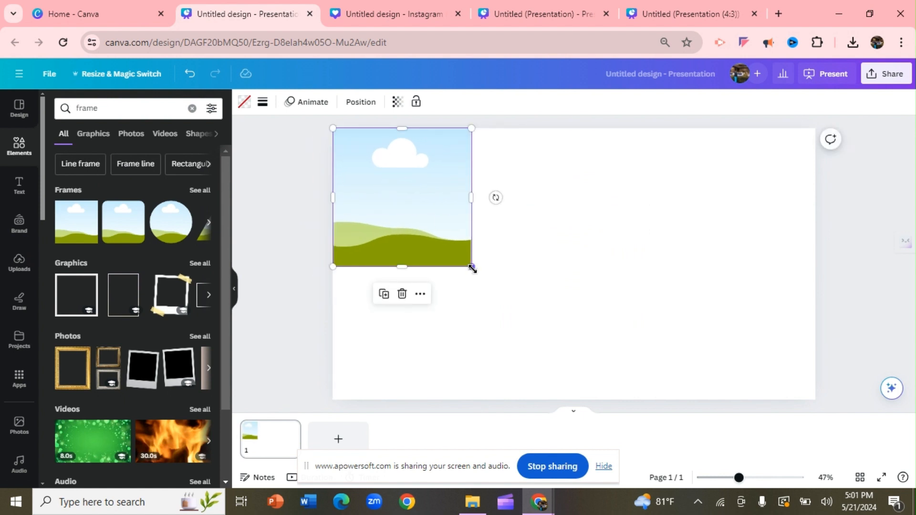
click(385, 297)
drag(413, 220, 406, 319)
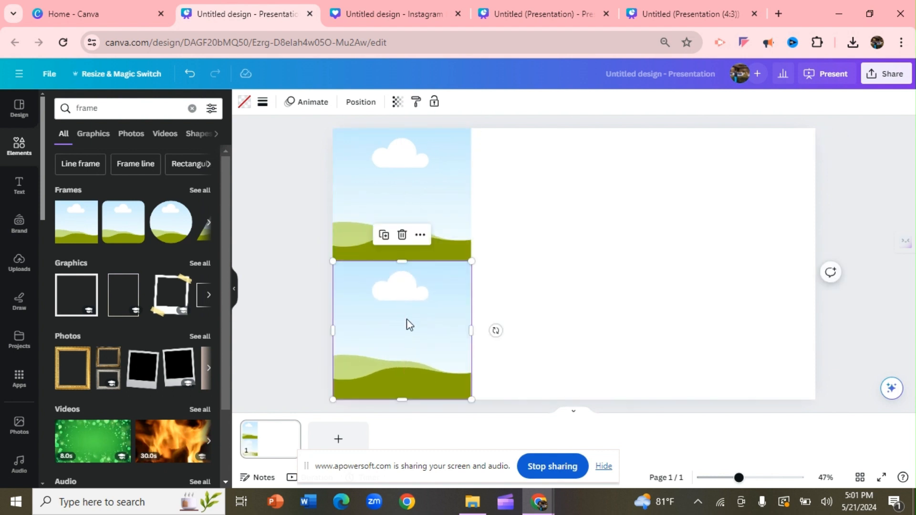
click(416, 198)
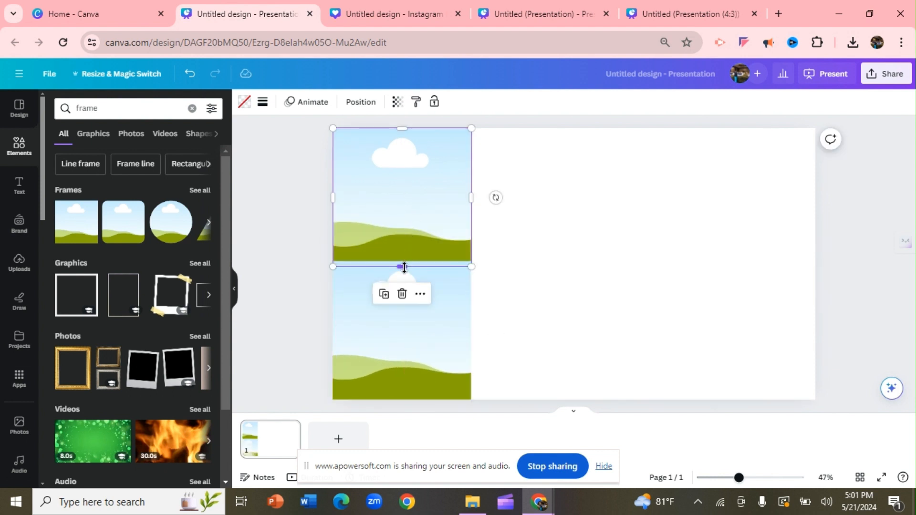
drag(403, 266, 403, 261)
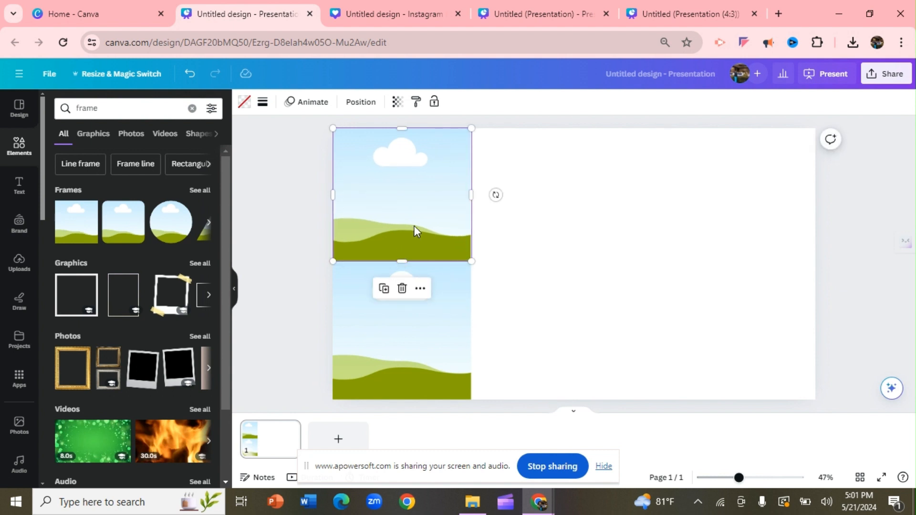
Step: Group the two stacked frames and duplicate the group across the page to form three columns
shift+click(427, 281)
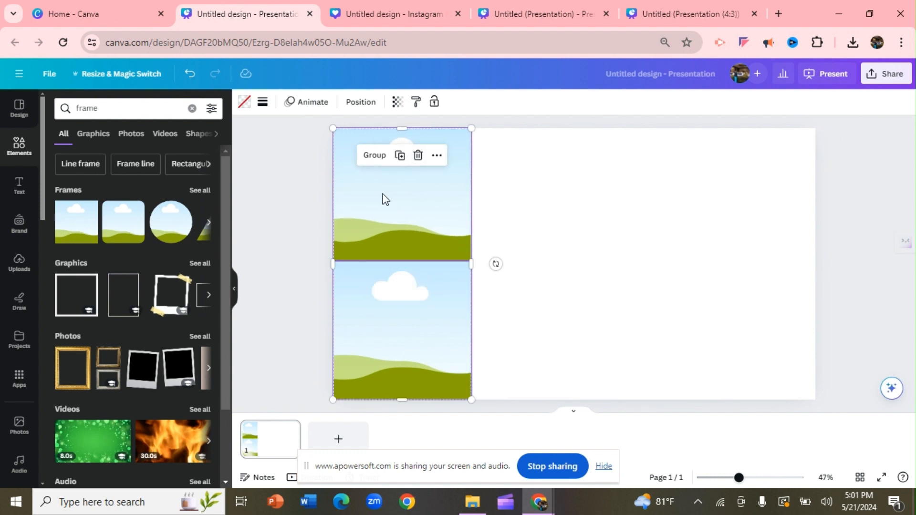
click(375, 156)
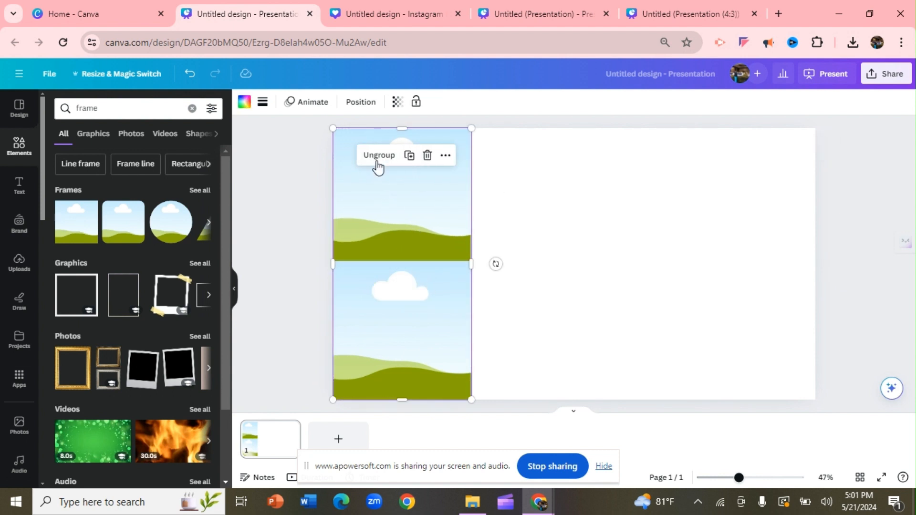
click(405, 156)
click(408, 160)
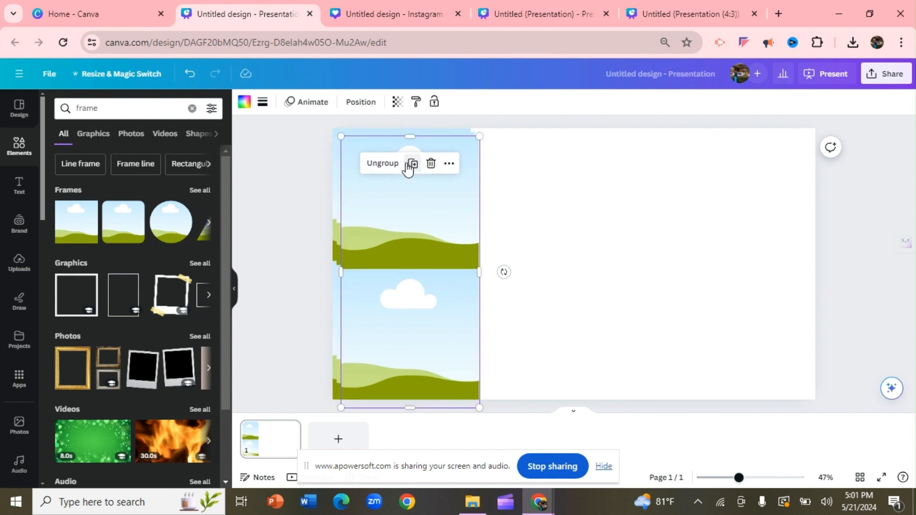
click(414, 168)
drag(419, 225, 620, 228)
Step: Delete the surplus duplicate group that overlaps the left column of frames
drag(515, 262, 487, 263)
click(466, 259)
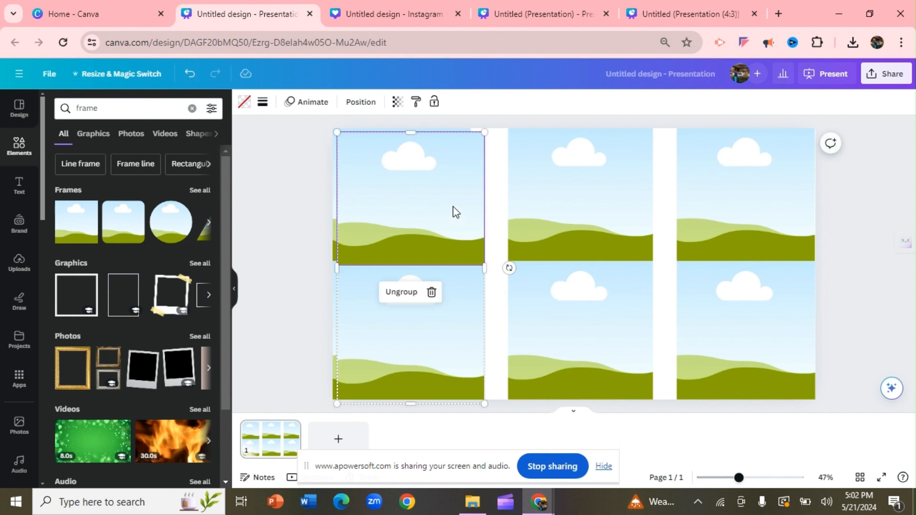
mouse_move(455, 212)
mouse_down()
mouse_move(460, 293)
mouse_move(462, 168)
mouse_move(463, 203)
mouse_up()
click(441, 216)
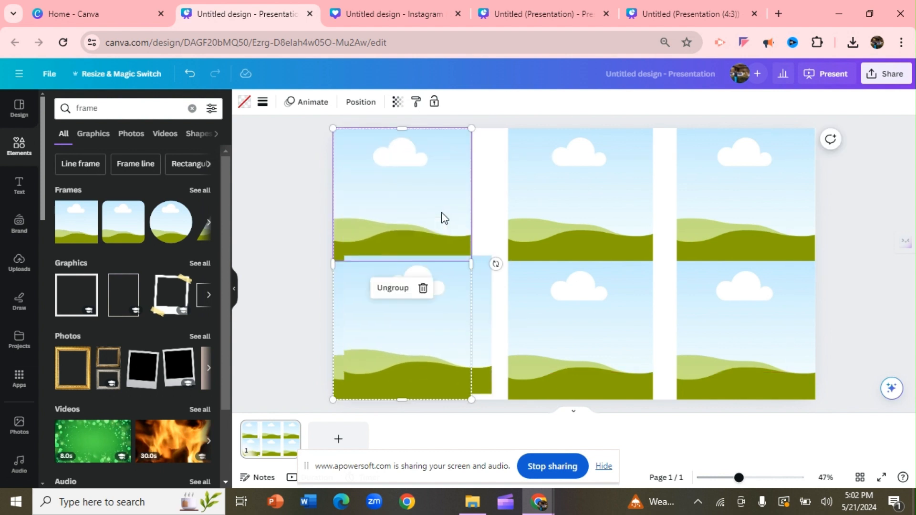
click(431, 303)
click(430, 302)
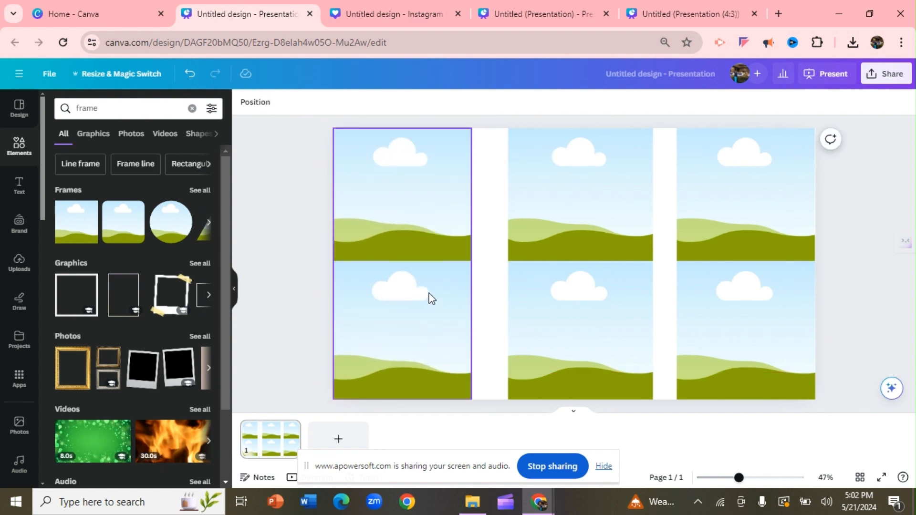
Step: Widen the left column, the right column and the middle column's left side to narrow the white gaps
drag(470, 264, 484, 264)
click(678, 257)
drag(677, 264, 664, 261)
click(550, 260)
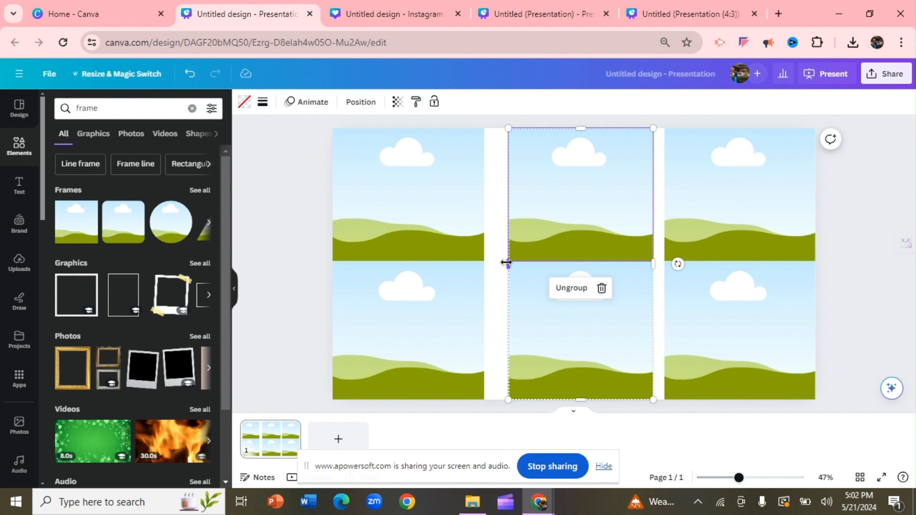
drag(505, 262, 493, 262)
click(474, 267)
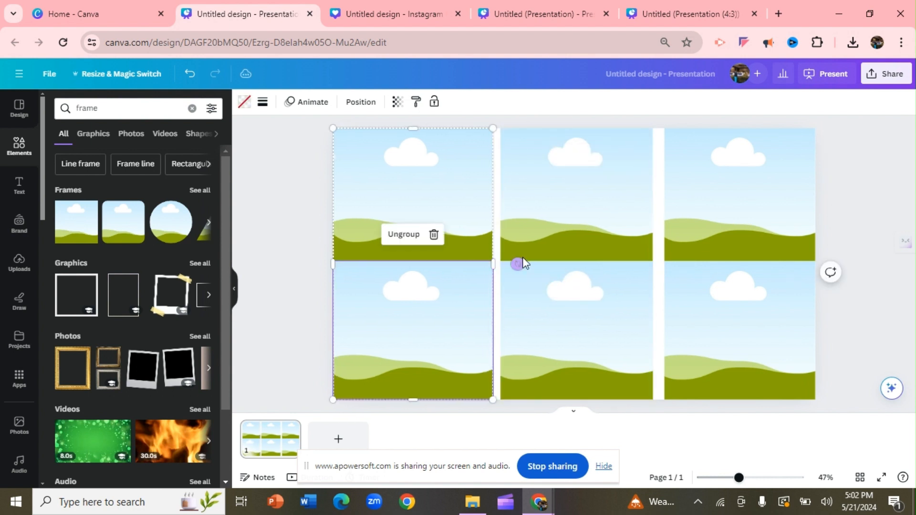
Step: Resize the middle and right frame columns until they meet edge to edge across the page
click(598, 257)
drag(653, 260, 600, 249)
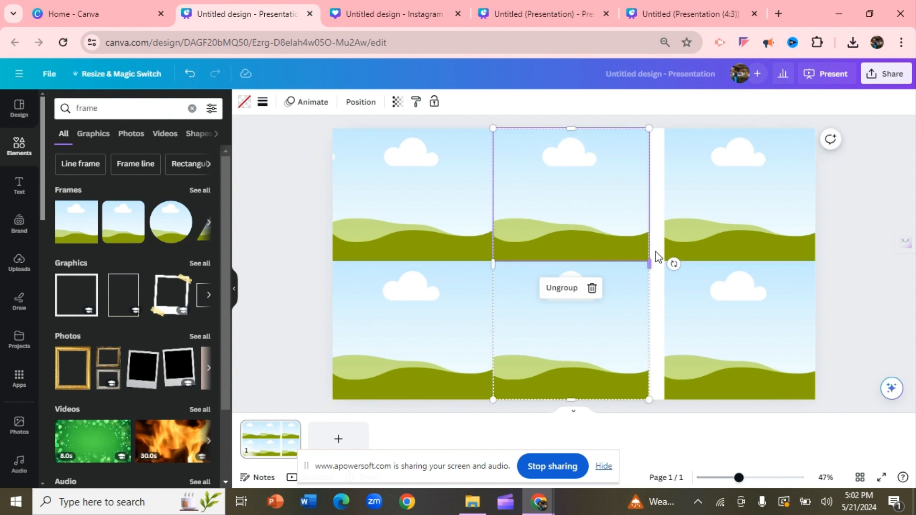
click(678, 249)
click(636, 258)
drag(649, 264, 651, 263)
click(677, 261)
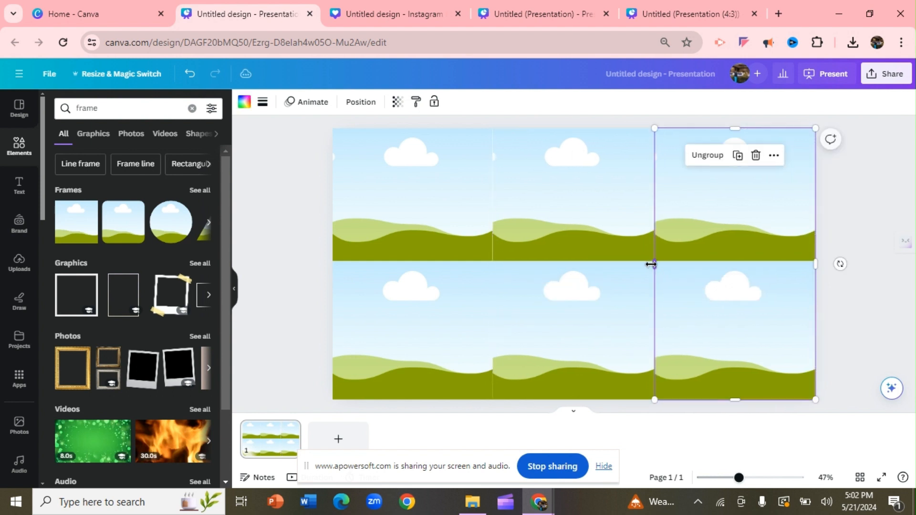
click(838, 196)
Step: Ungroup all three frame columns so that each of the six frames can be selected individually
click(466, 177)
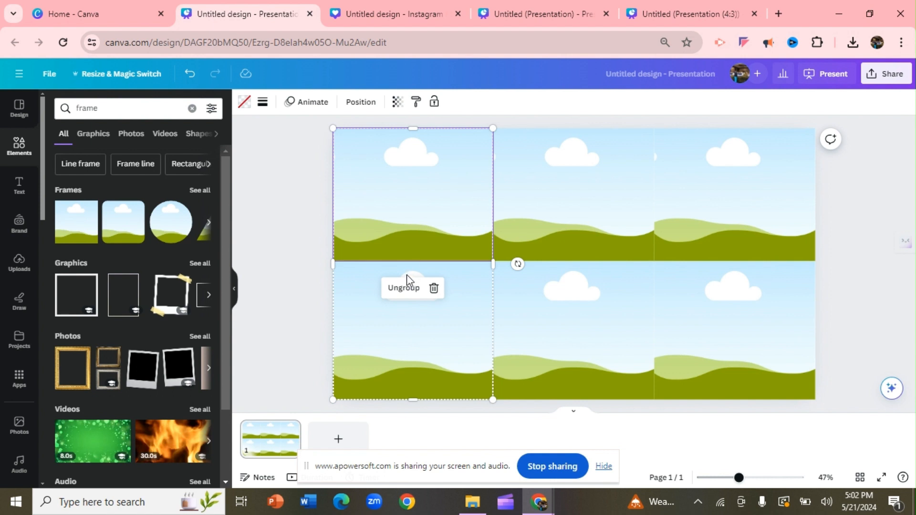
click(405, 287)
click(586, 207)
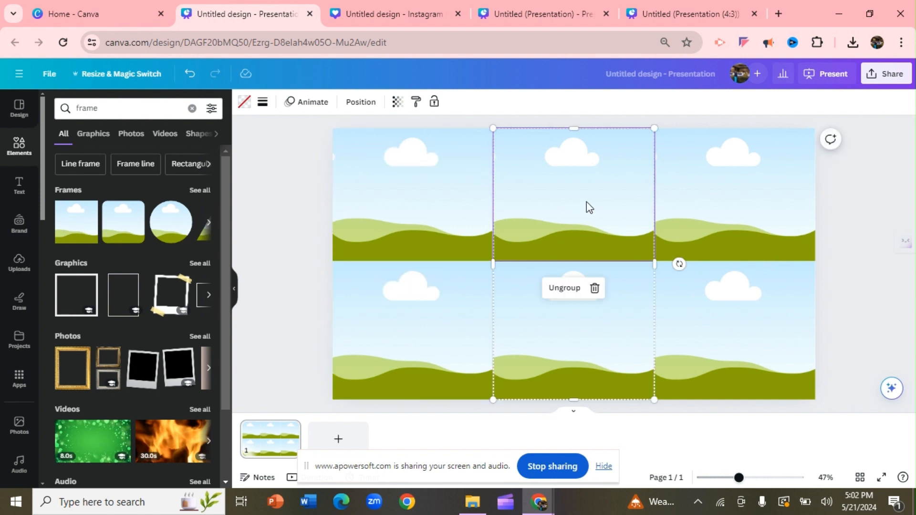
click(561, 290)
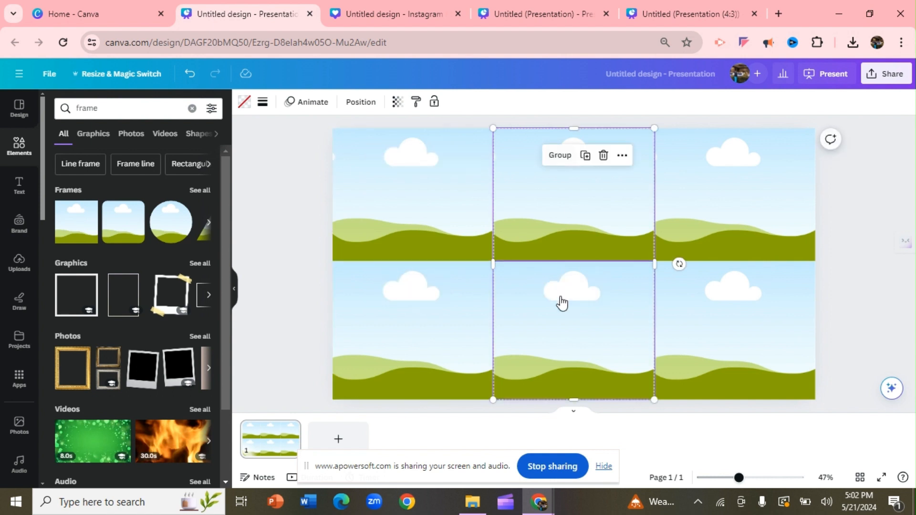
click(737, 223)
click(726, 293)
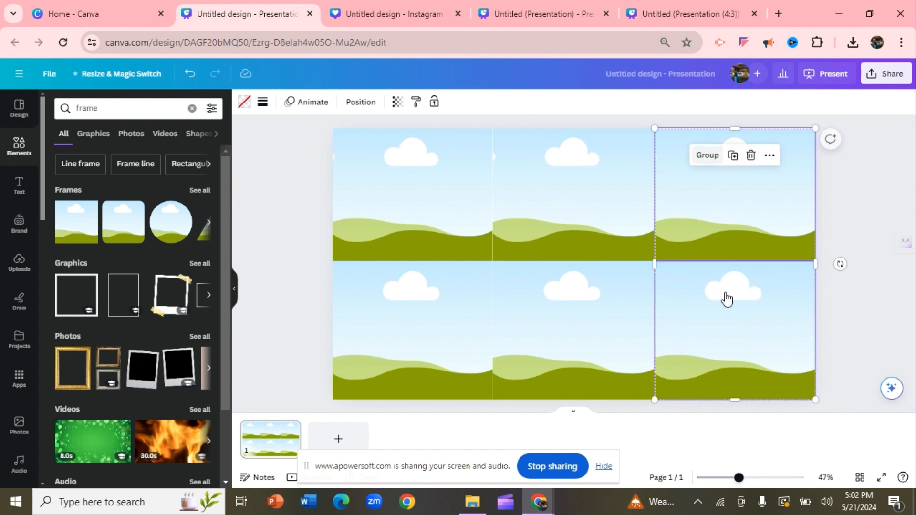
click(401, 145)
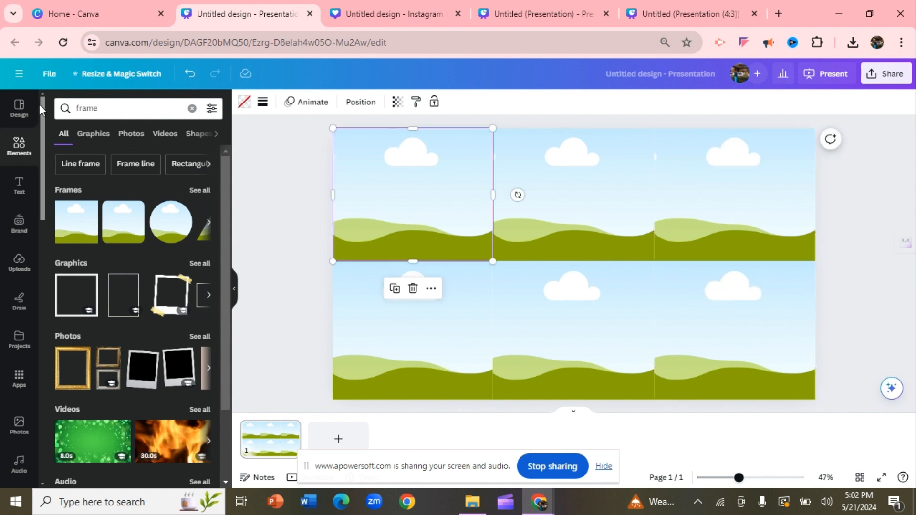
Step: Search the elements library for "gradients" and show all graphics results
click(22, 143)
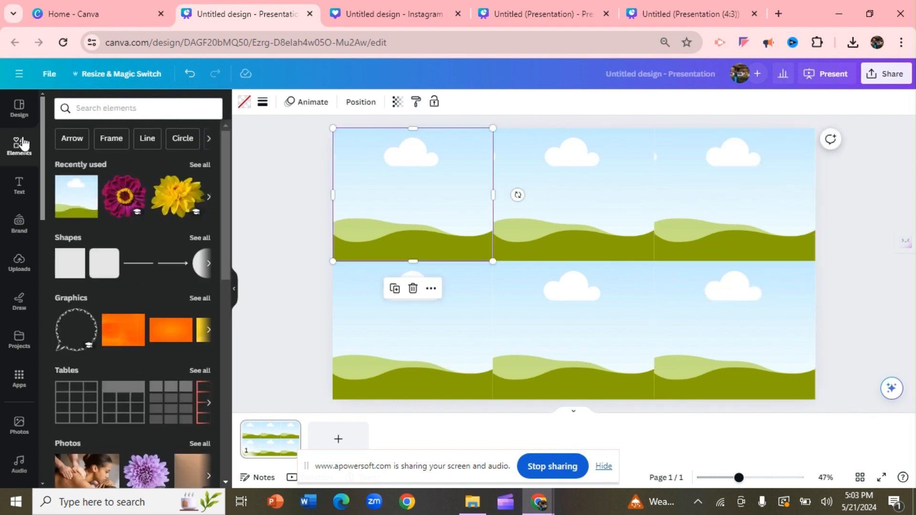
click(85, 111)
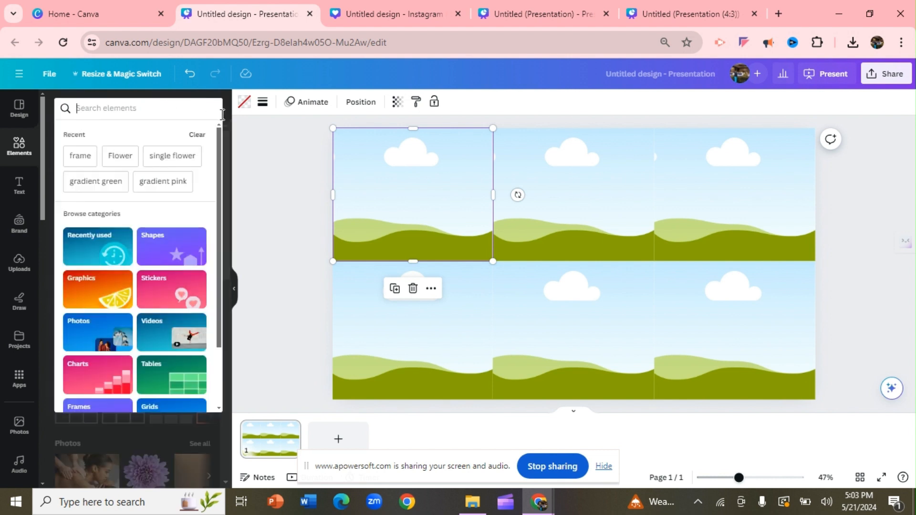
click(296, 172)
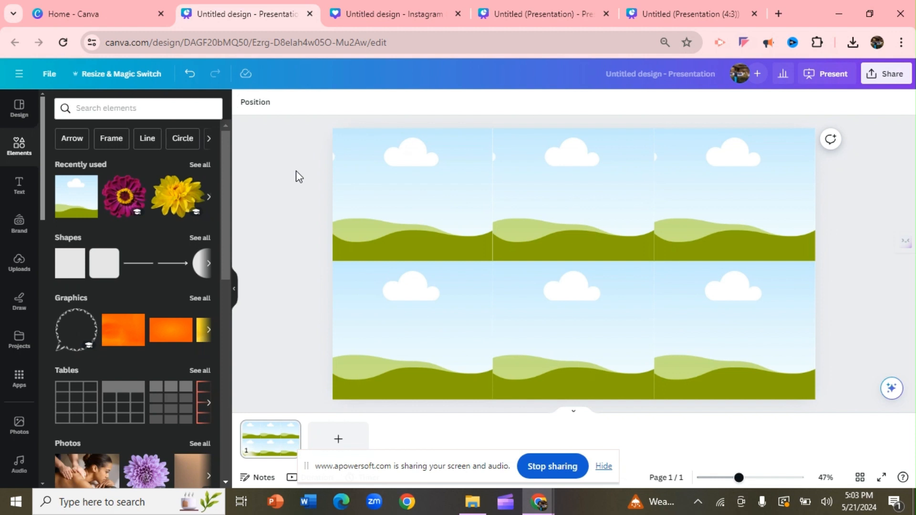
click(122, 104)
text(gr)
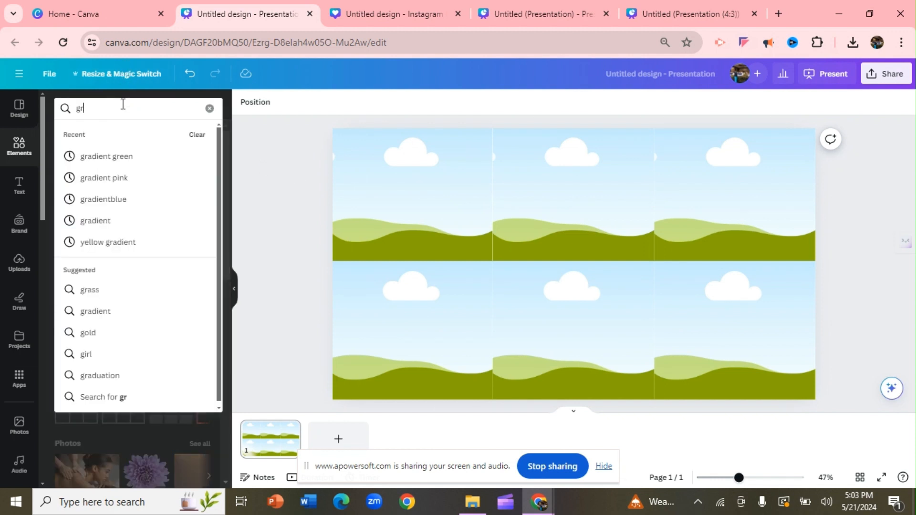
text(adie)
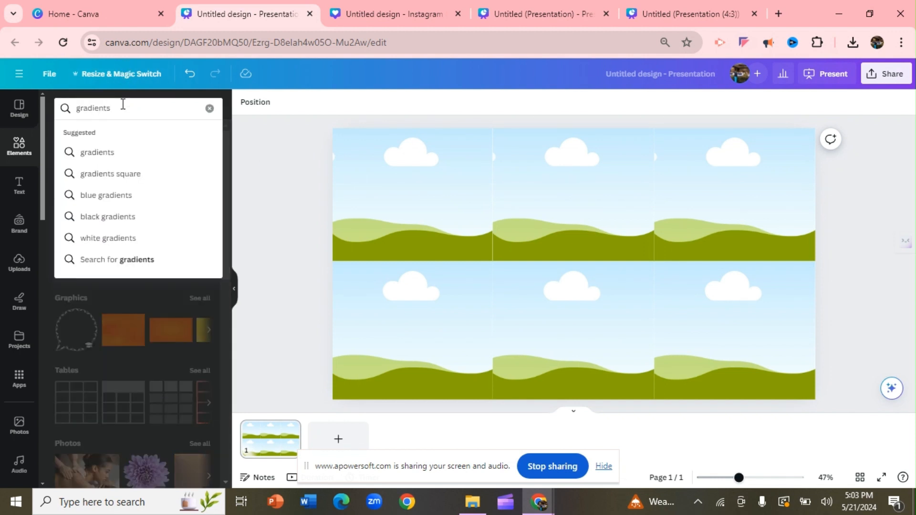
text(nts)
click(130, 153)
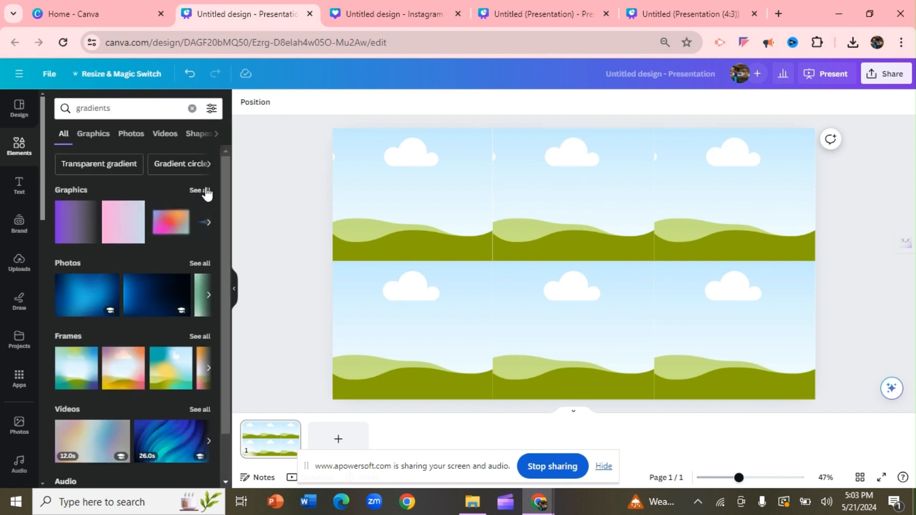
click(206, 190)
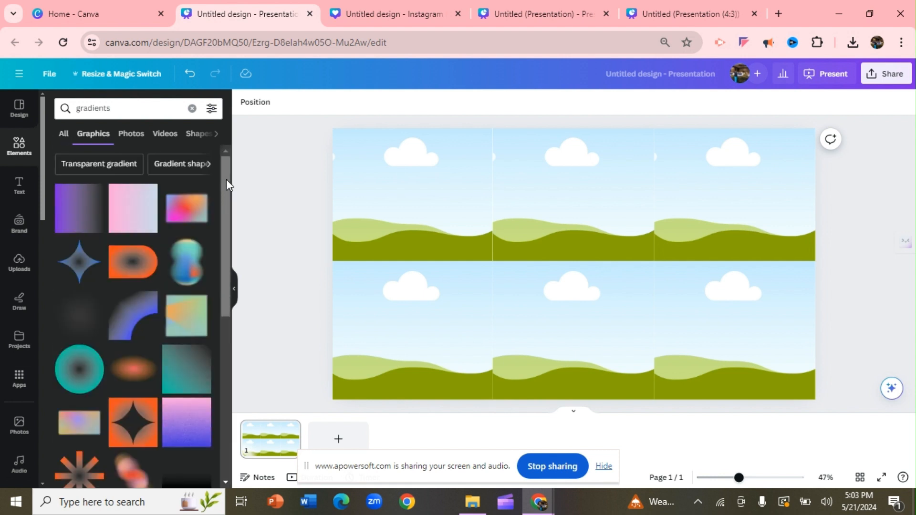
drag(226, 179, 240, 277)
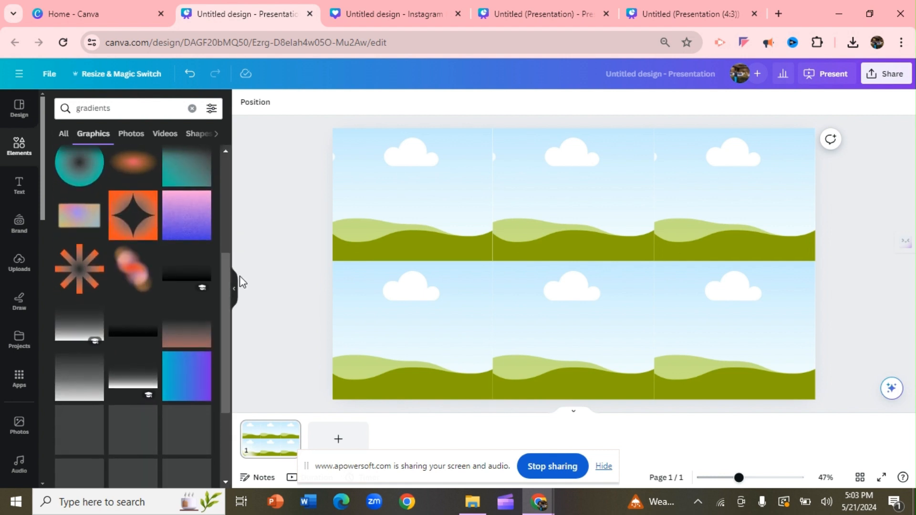
click(191, 371)
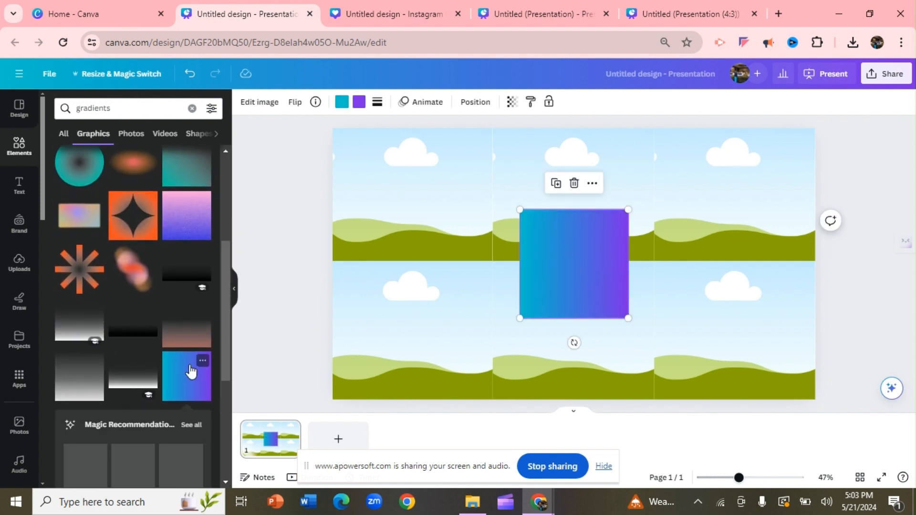
click(575, 185)
Step: Switch from graphics to photo results and search the photos for "gradients blue"
drag(226, 261, 231, 377)
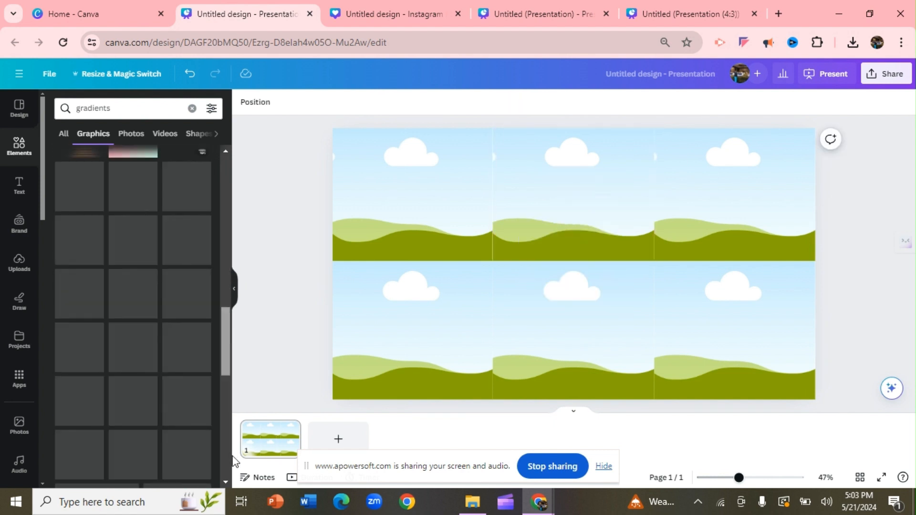
scroll(129, 255, up, 3)
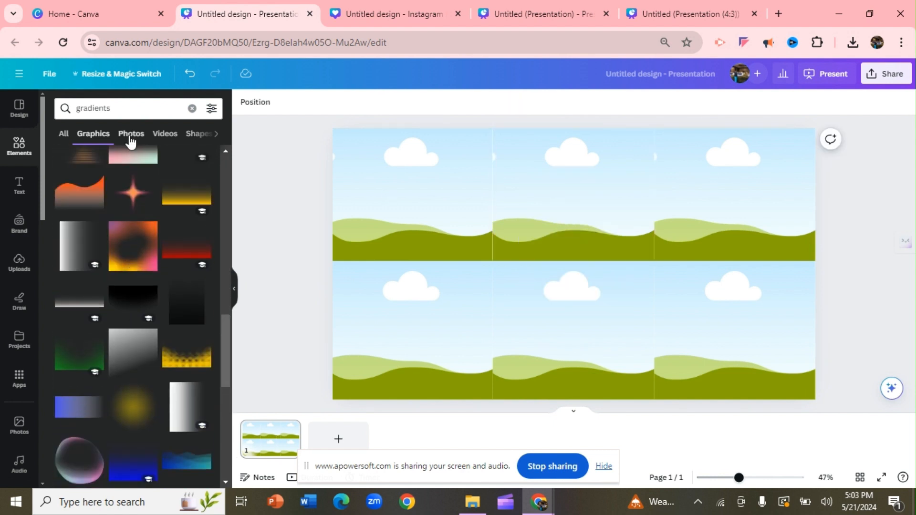
click(130, 134)
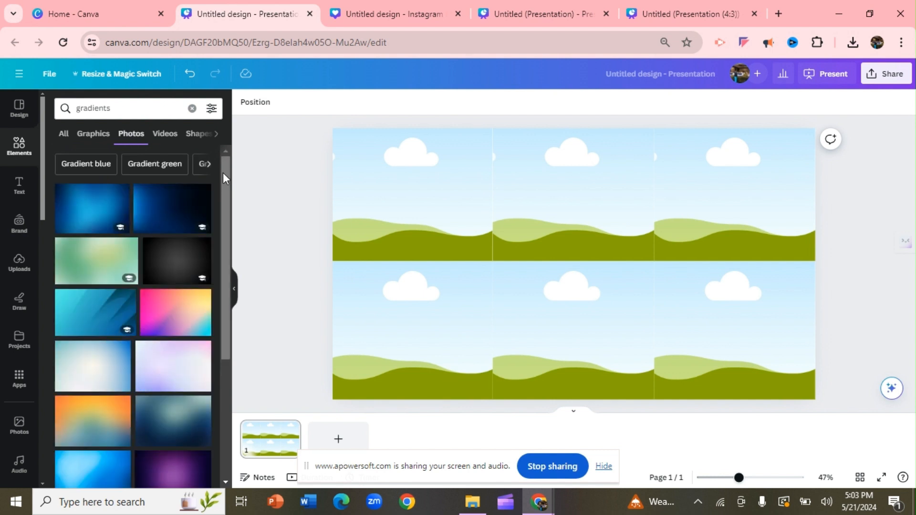
drag(222, 172, 239, 212)
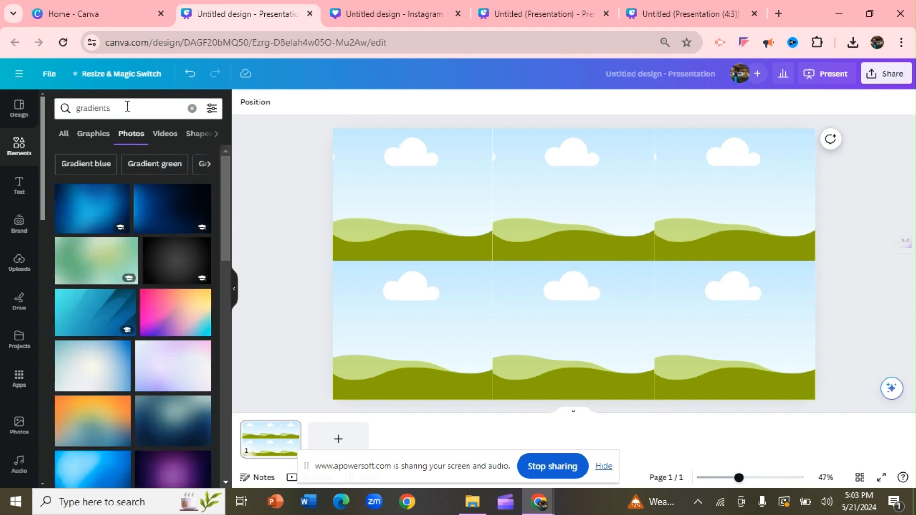
click(128, 107)
text(bkl)
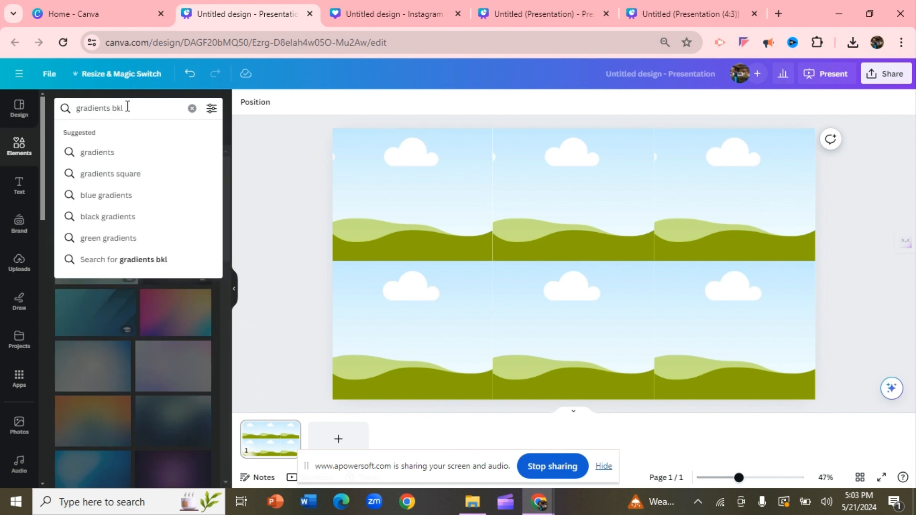
key(BackSpace)
key(BackSpace)
text(lue)
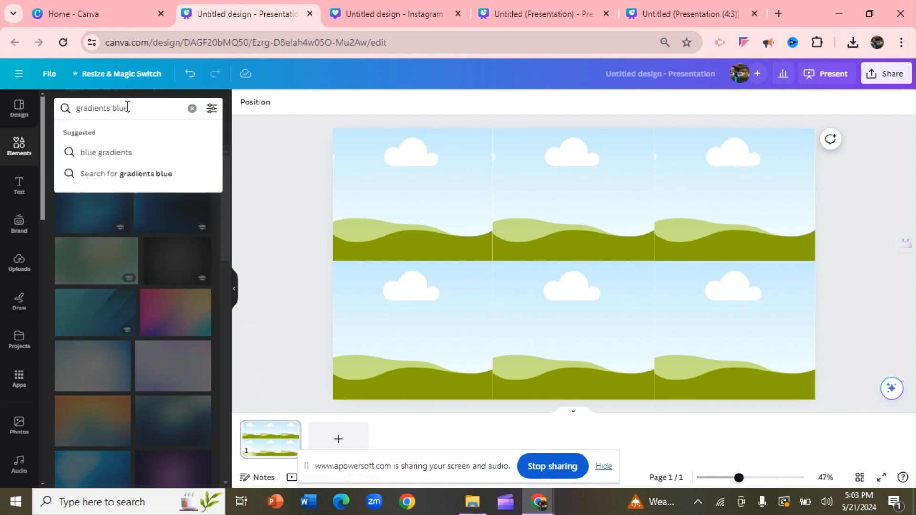
key(Return)
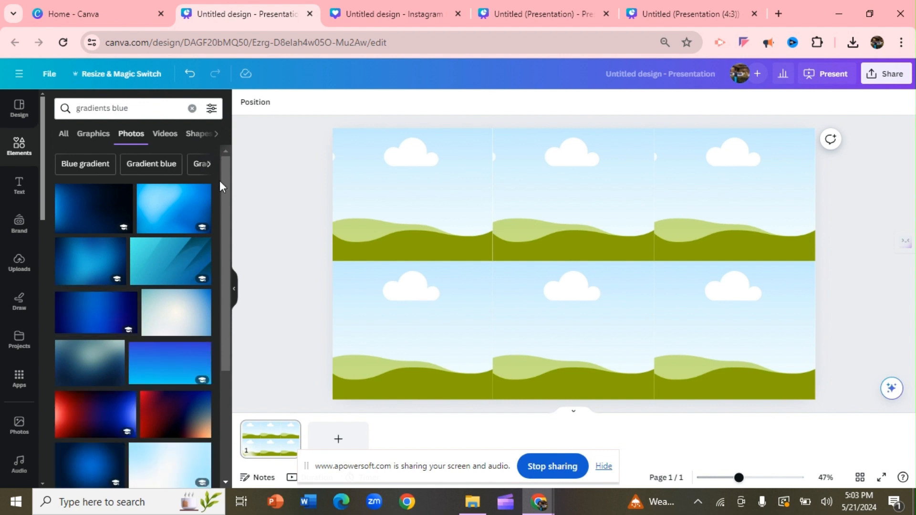
Step: Fill the page's top-left frame with a dark blue gradient photo, the bottom-right with bright blue and the top-right with purple
click(98, 199)
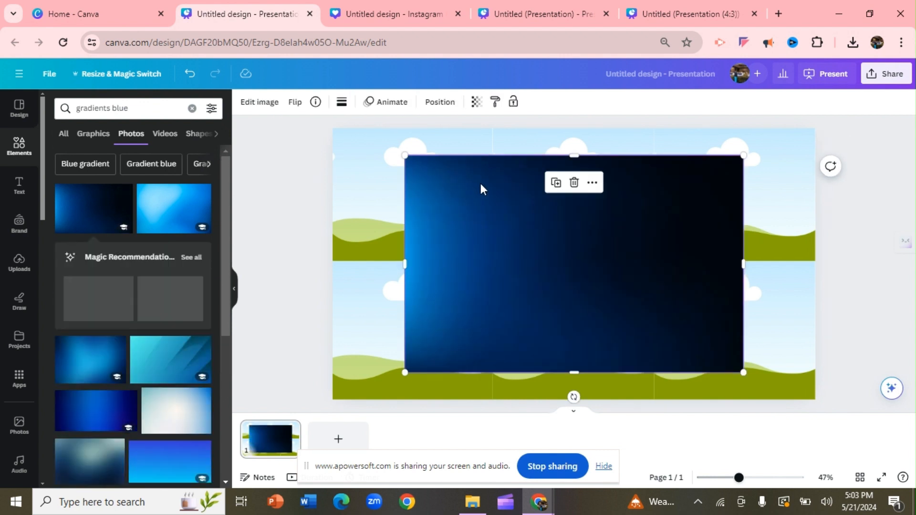
drag(480, 185, 380, 190)
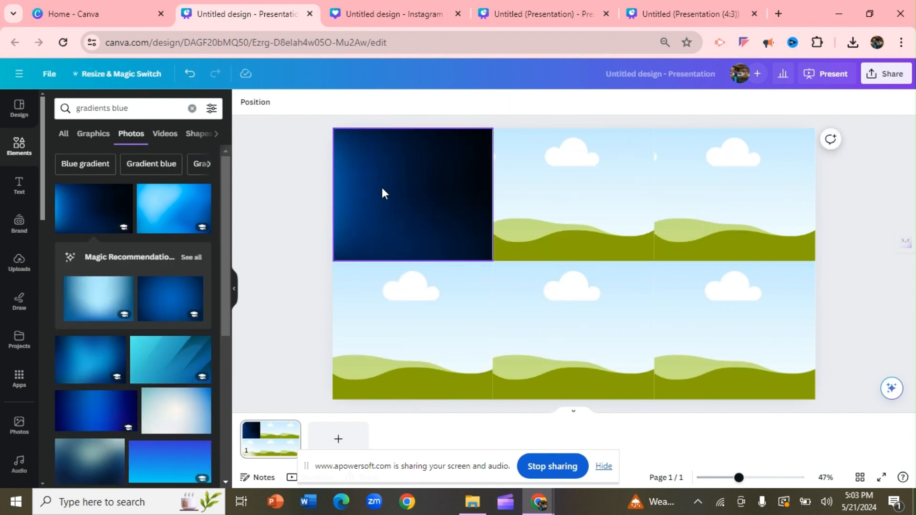
click(180, 217)
drag(594, 218, 777, 316)
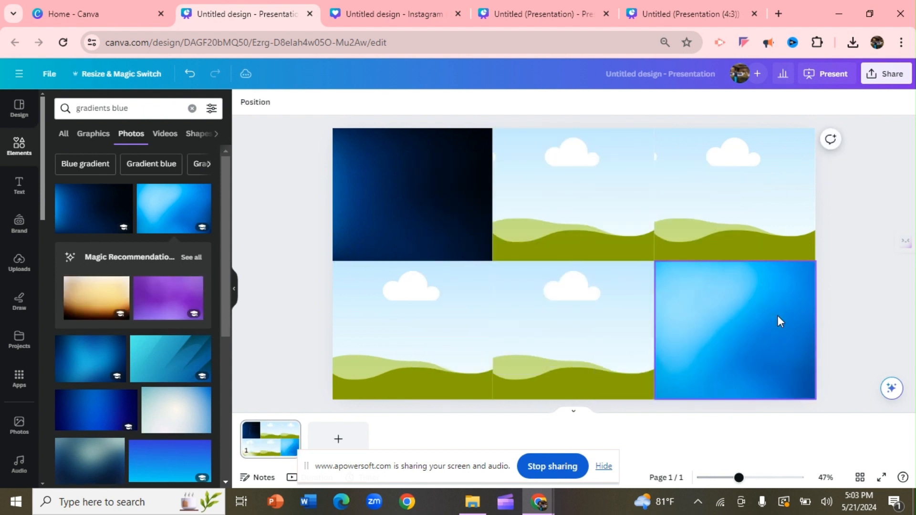
click(161, 309)
drag(637, 202, 758, 205)
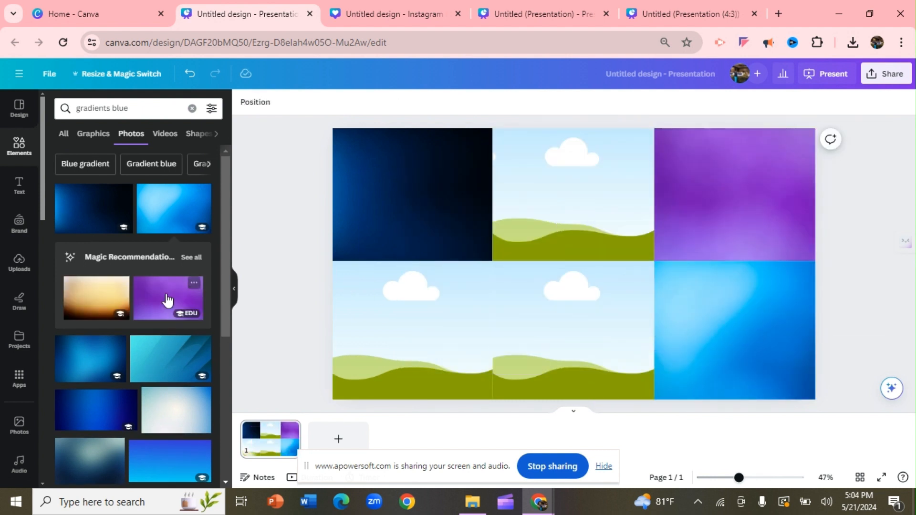
Step: Search the photos for "gradients green" and fill the top-middle frame with the bright green gradient
drag(226, 279, 216, 429)
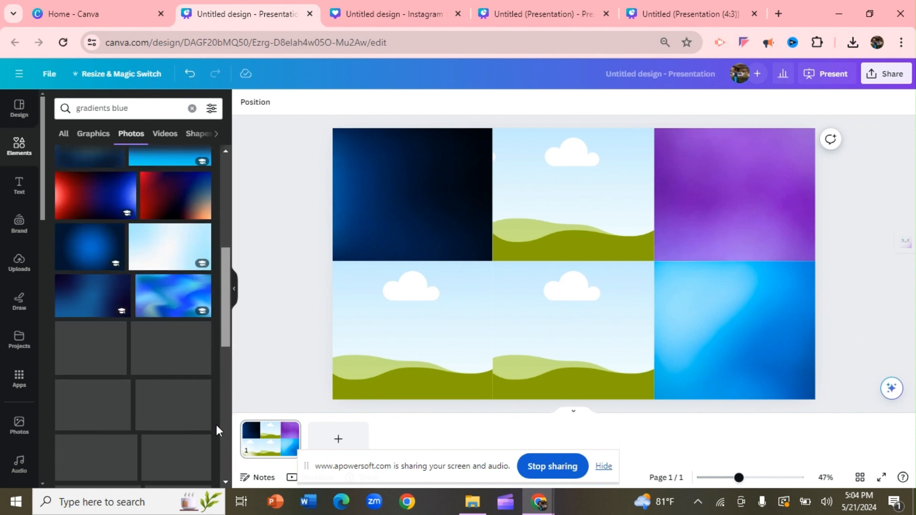
drag(221, 305, 228, 412)
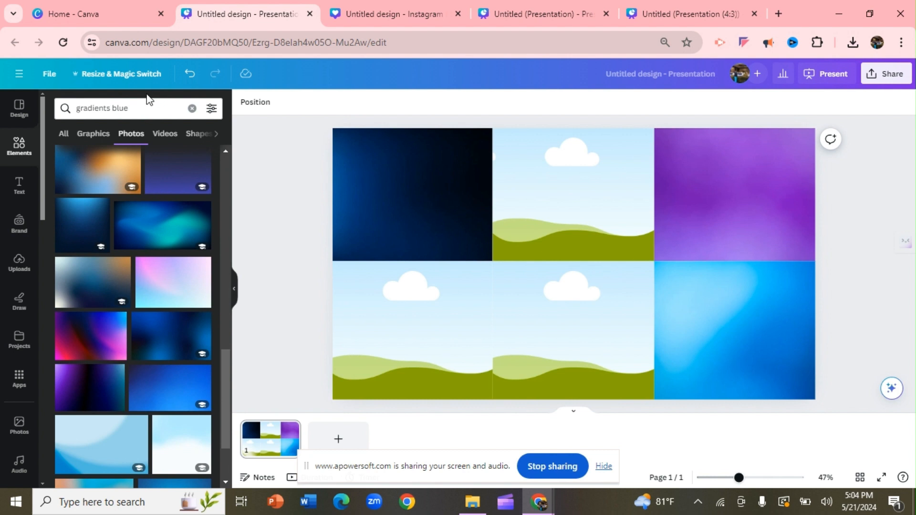
drag(129, 108, 109, 109)
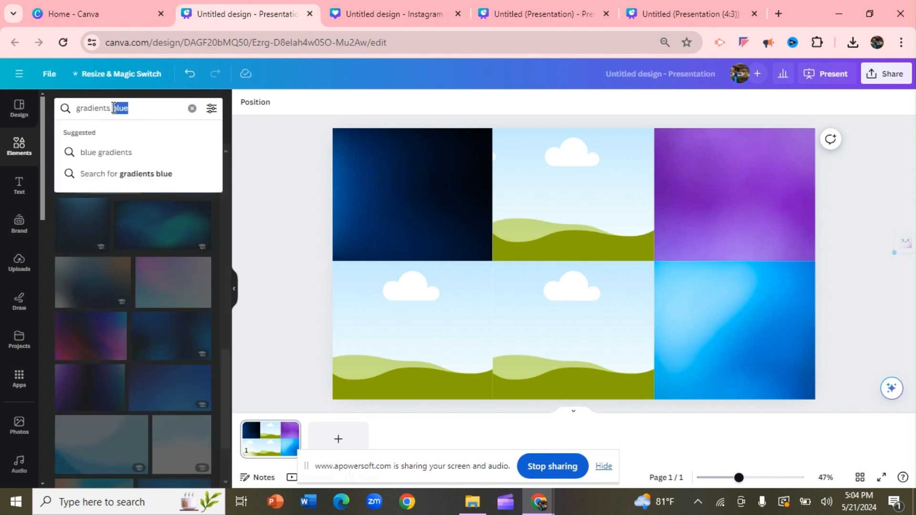
text(green)
key(Return)
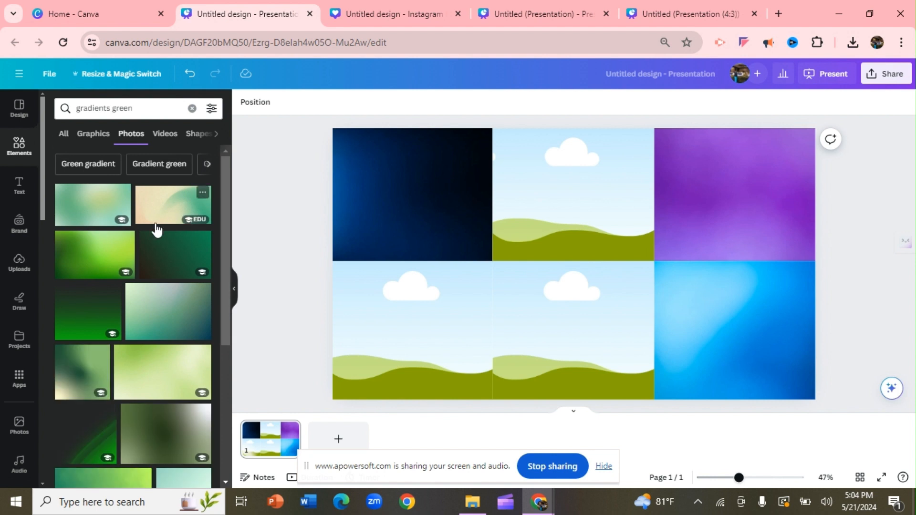
click(95, 253)
drag(622, 208, 620, 194)
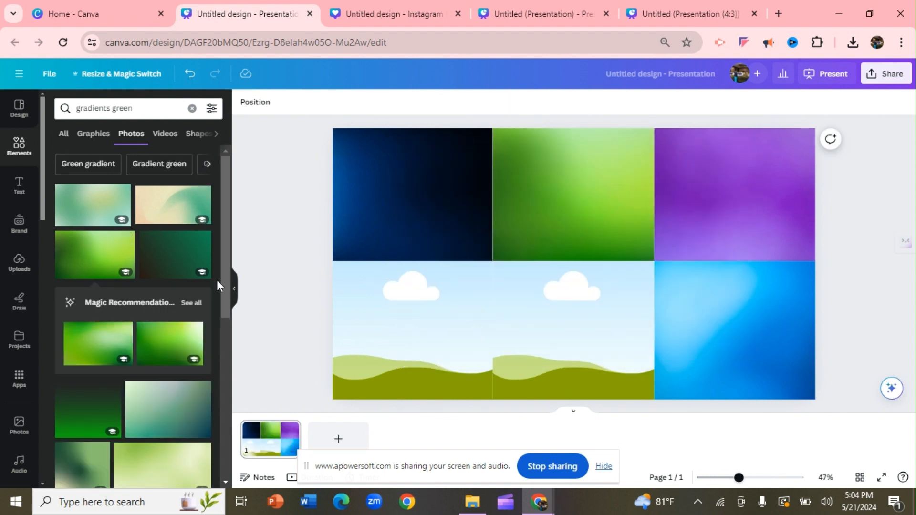
click(188, 262)
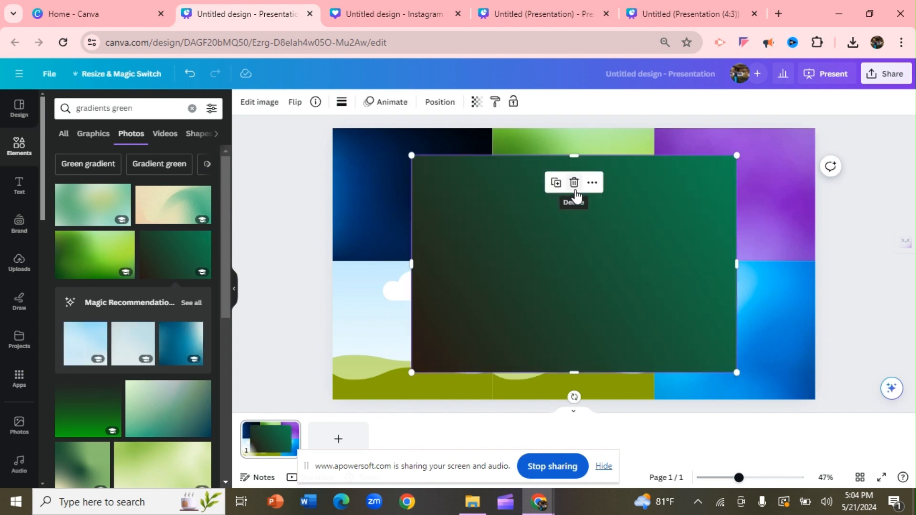
click(572, 182)
Step: Search the photos for "gradients yellow" and fill the bottom-left frame with the orange-yellow gradient
drag(223, 216, 219, 343)
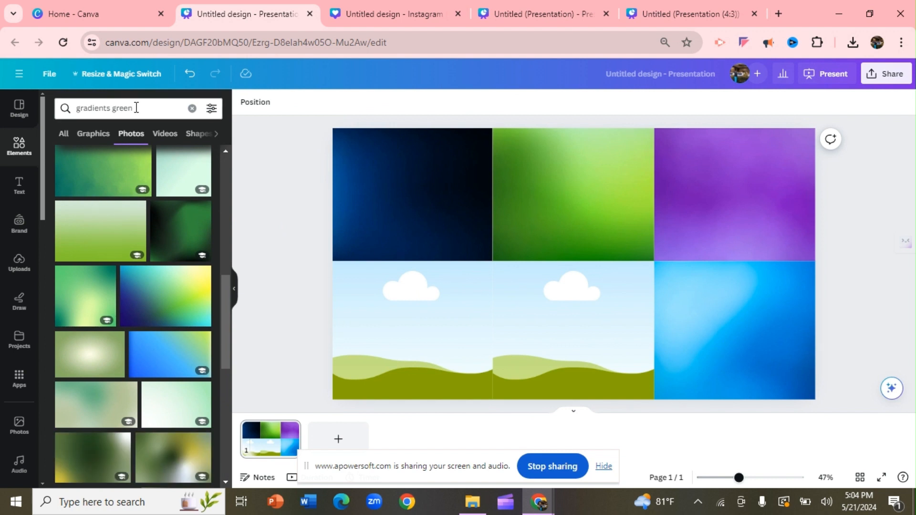
drag(138, 107, 121, 107)
text(ye)
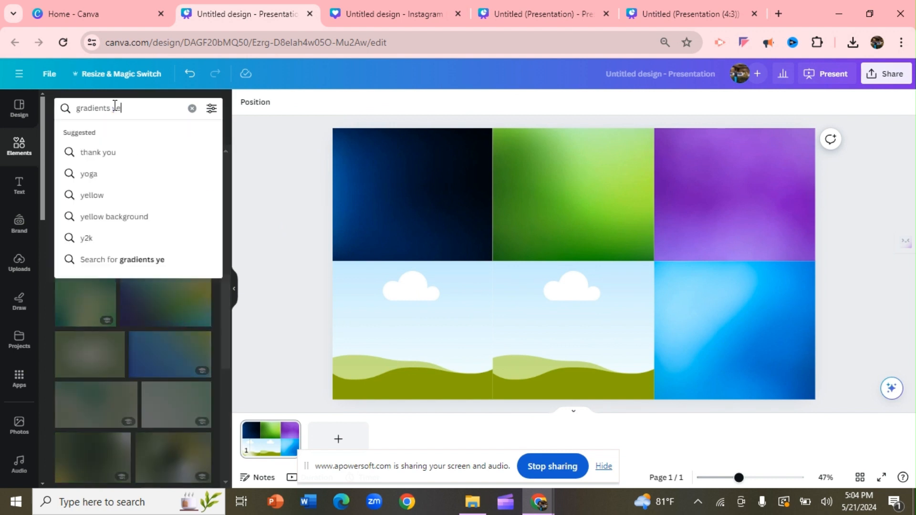
text(llow)
key(Return)
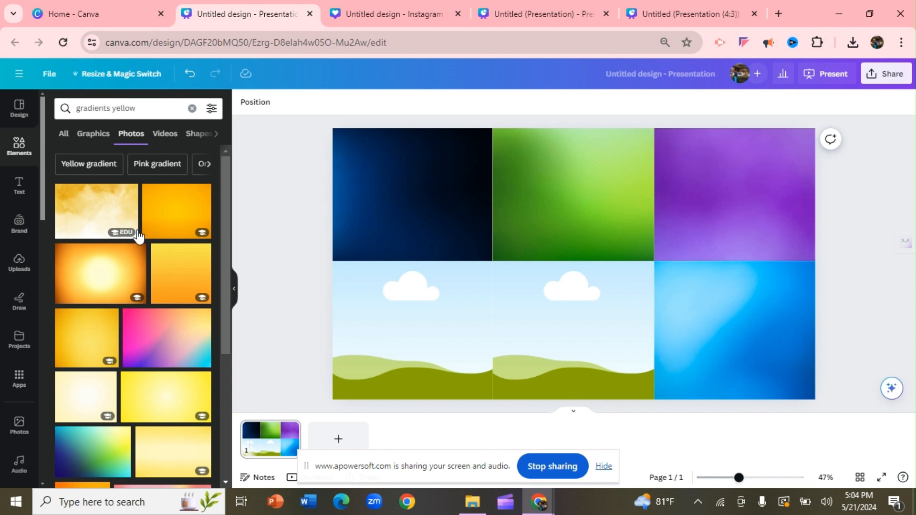
click(162, 224)
drag(549, 252, 441, 287)
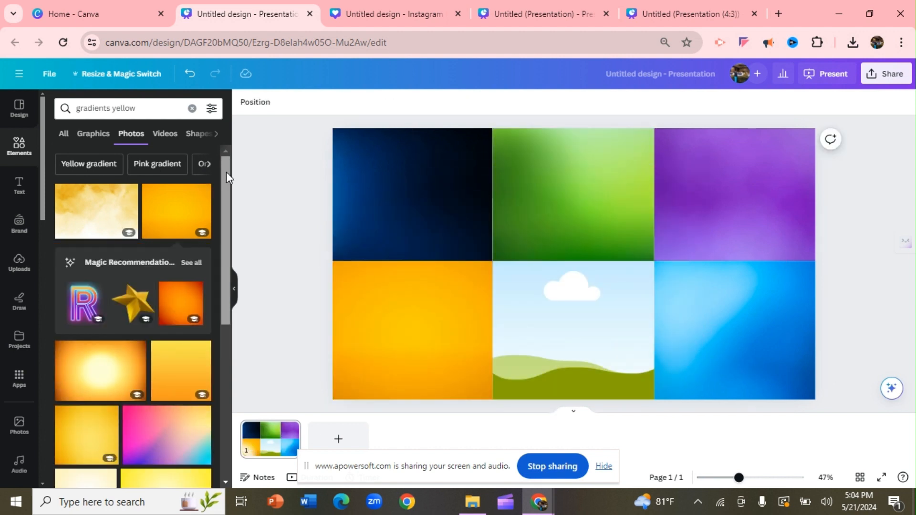
Step: Search the photos for "gradients red" and fill the bottom-middle frame with the plain red radial gradient
drag(226, 172, 246, 261)
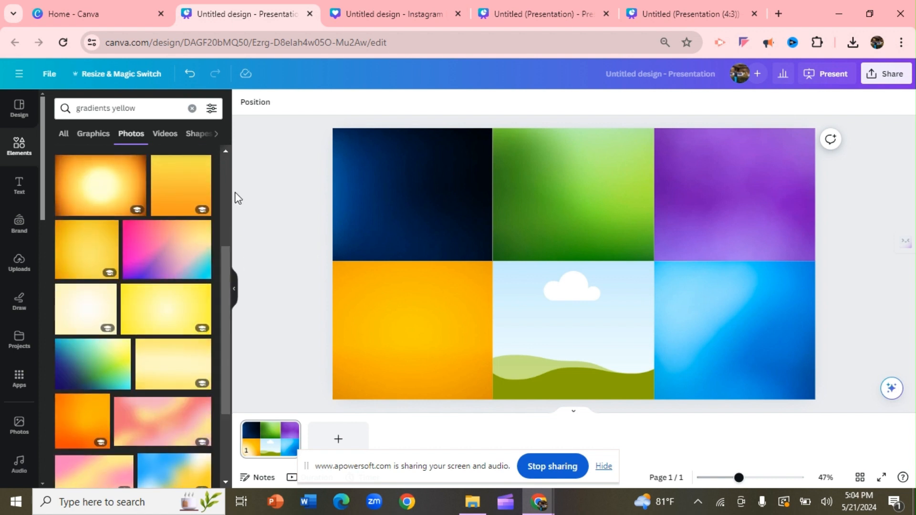
click(115, 109)
double_click(115, 108)
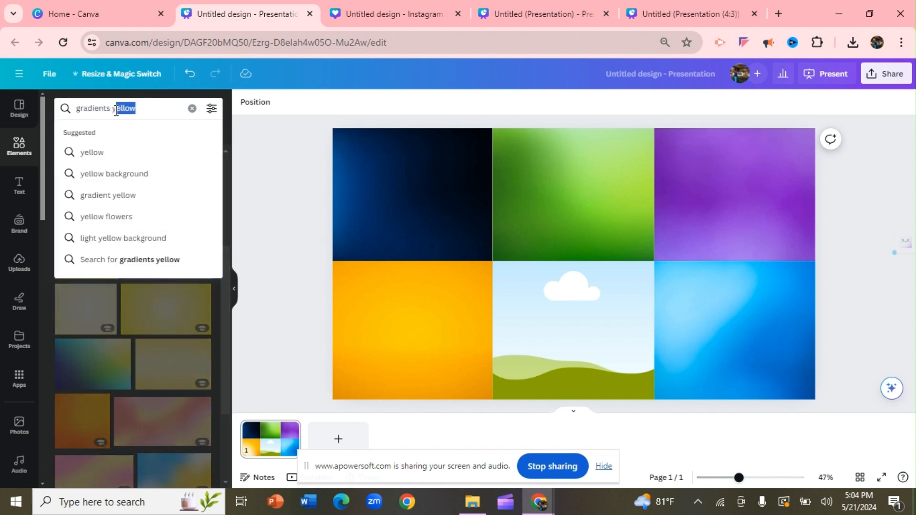
key(BackSpace)
text(red)
key(Return)
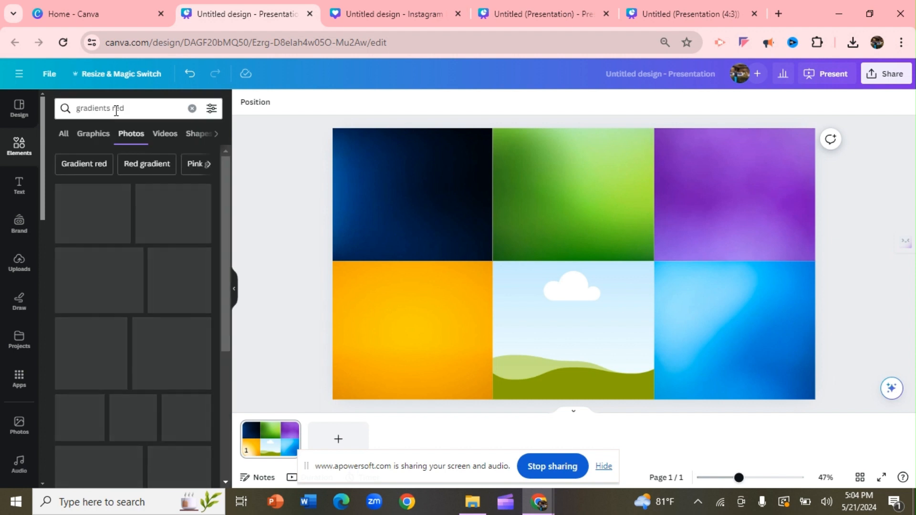
drag(230, 184, 225, 213)
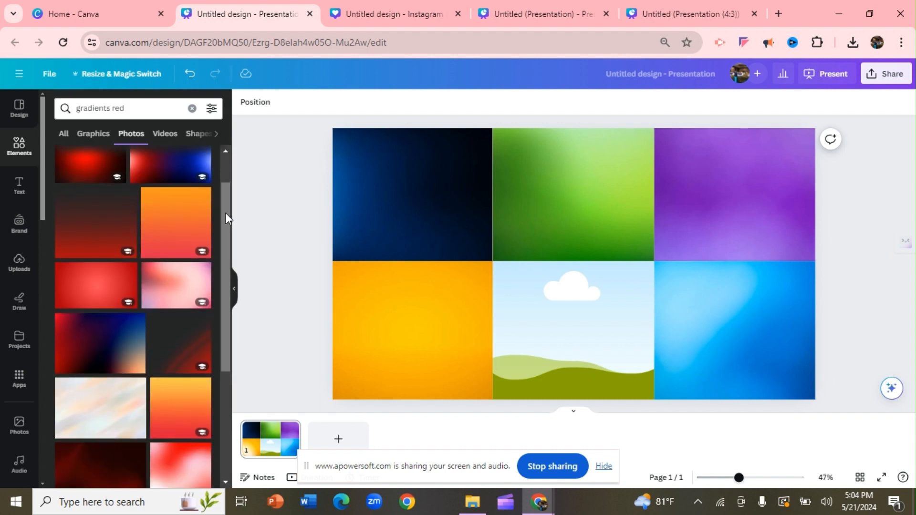
click(96, 270)
drag(528, 280, 527, 329)
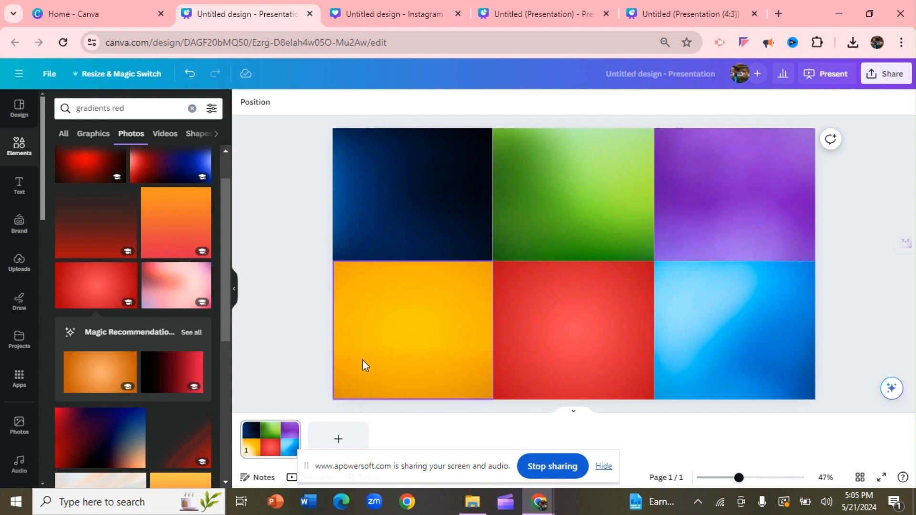
Step: Duplicate the page with the six gradient-filled frames
click(289, 429)
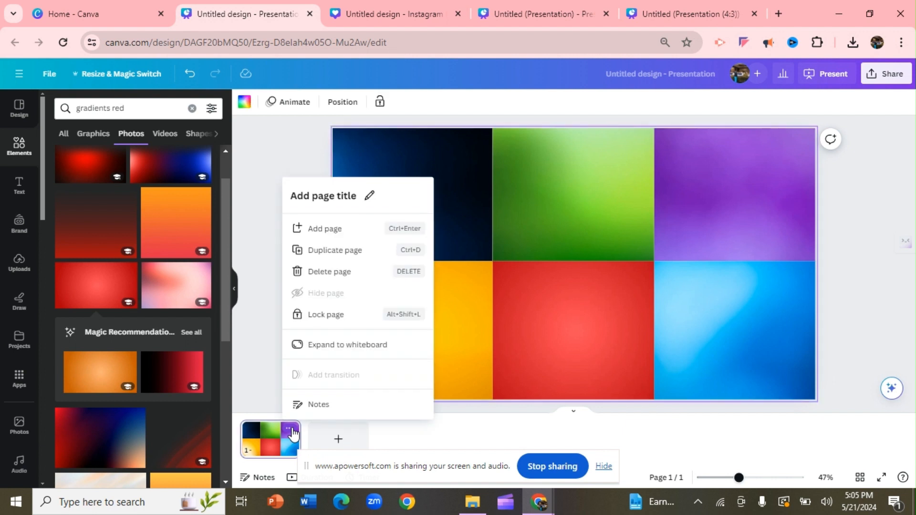
click(374, 250)
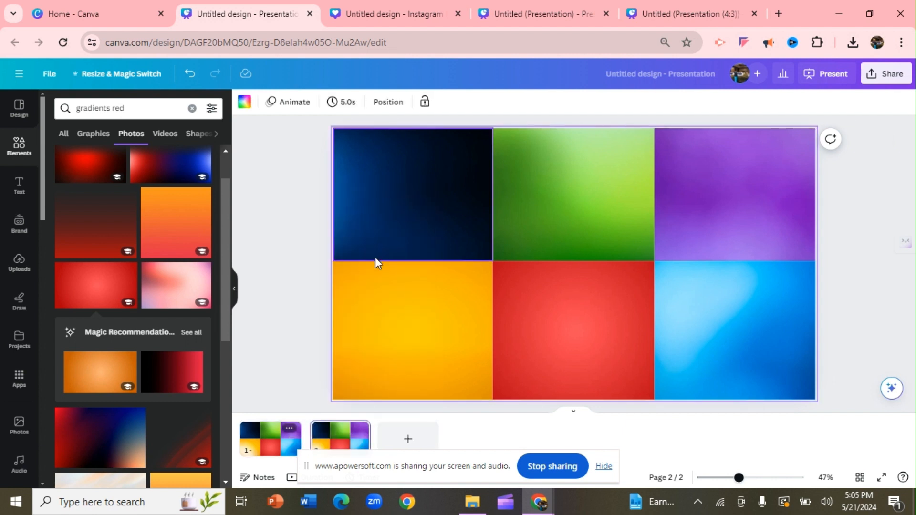
right_click(358, 434)
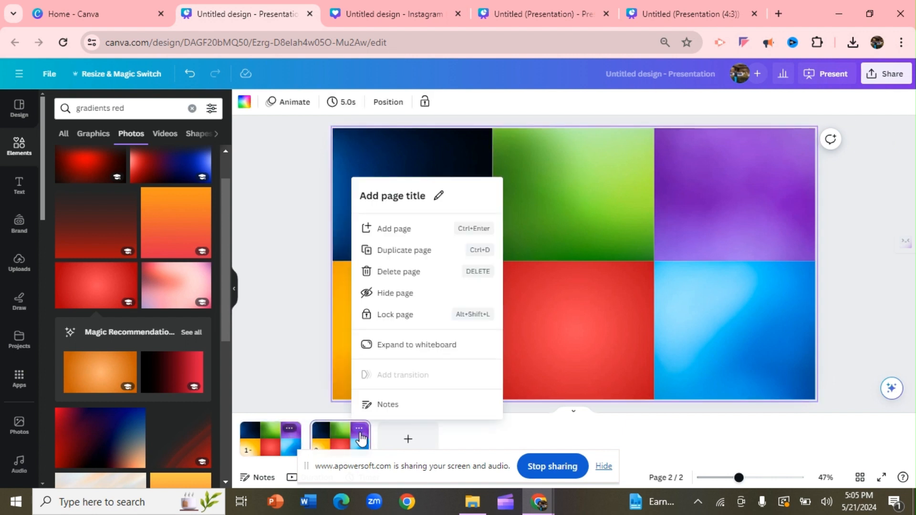
click(281, 253)
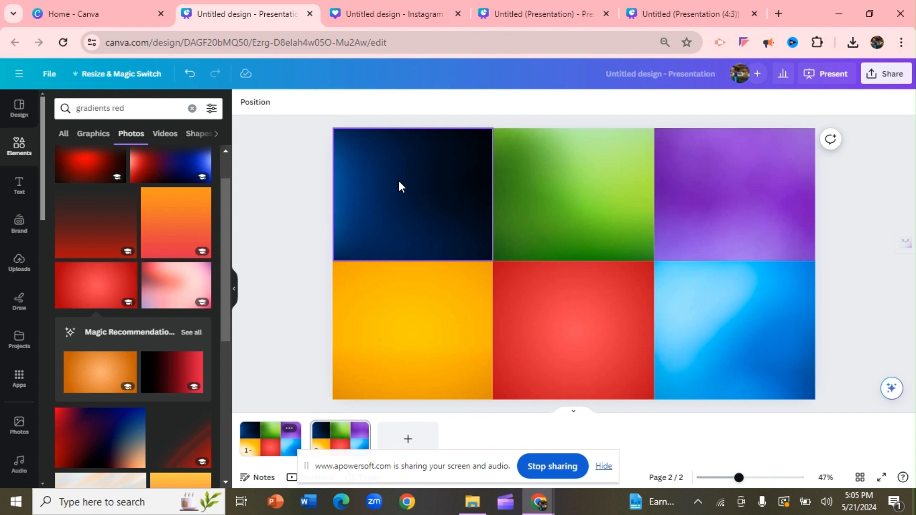
Step: Search the elements library for "flower" and browse all graphics results
click(23, 144)
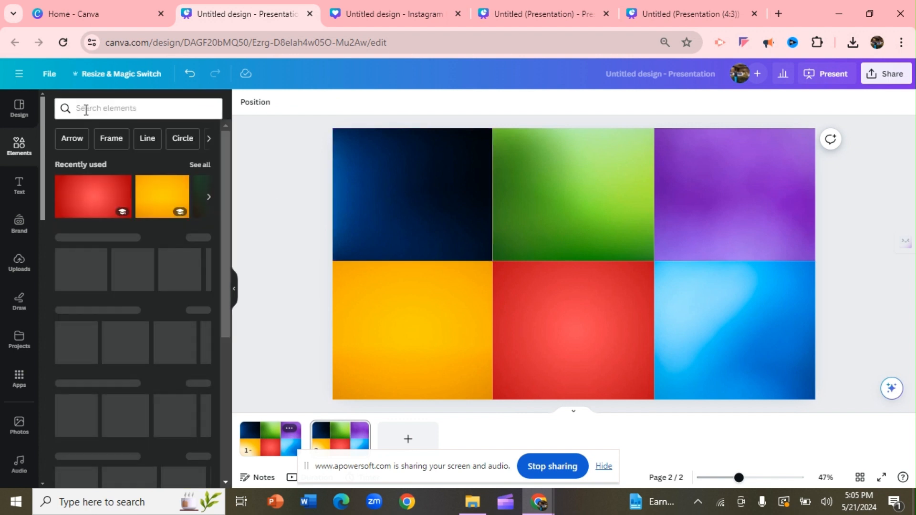
click(81, 108)
text(flower)
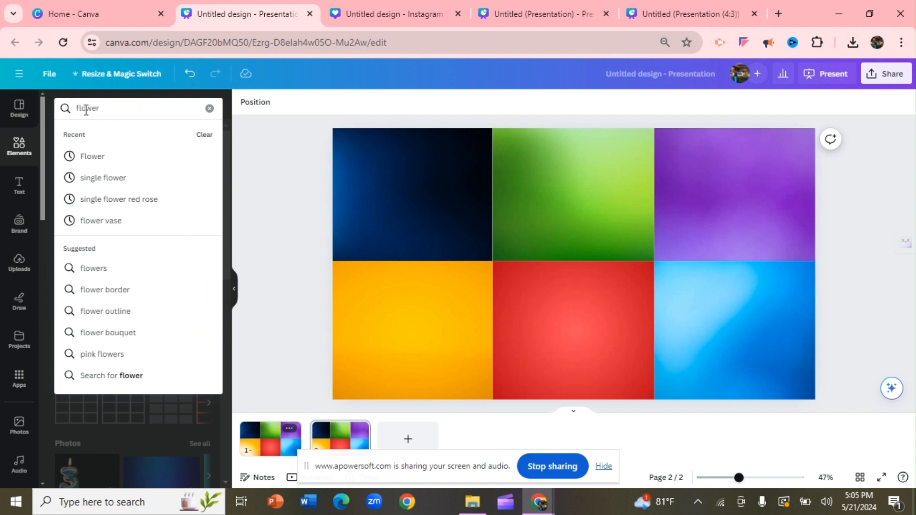
key(Return)
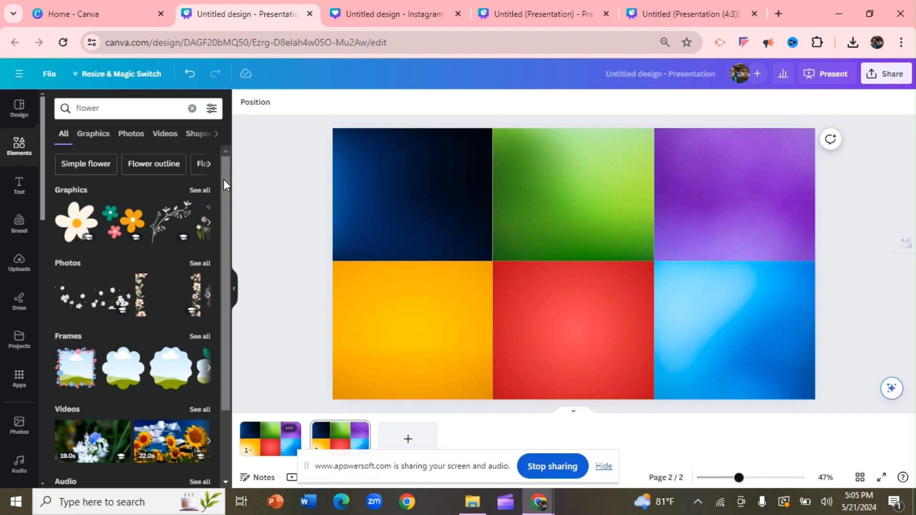
click(206, 190)
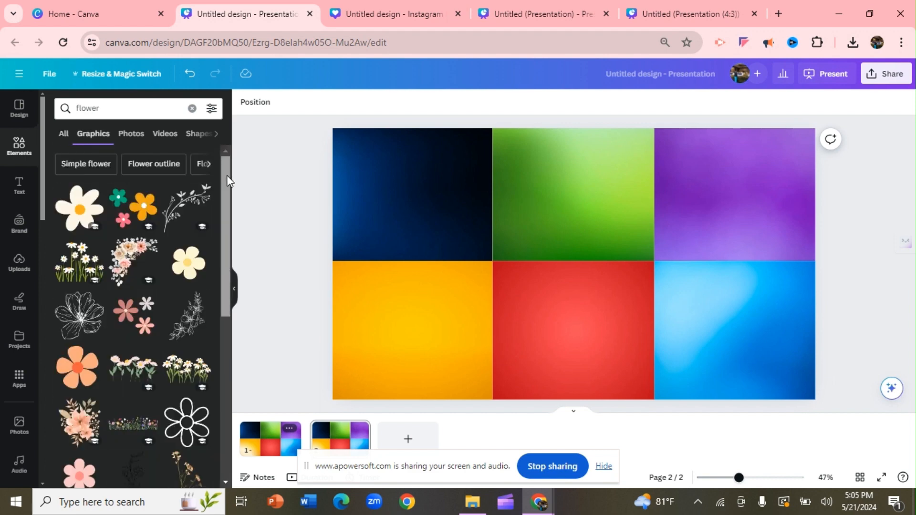
drag(227, 176, 247, 411)
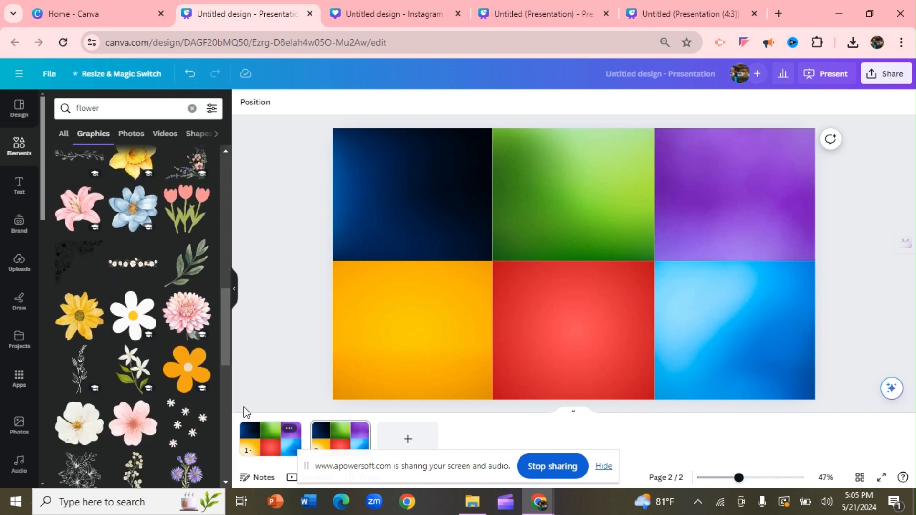
drag(227, 336, 212, 282)
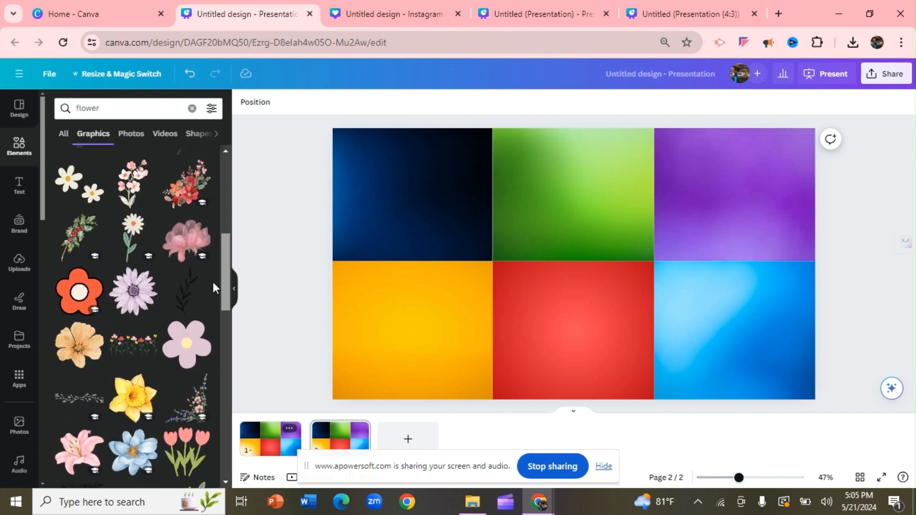
click(147, 298)
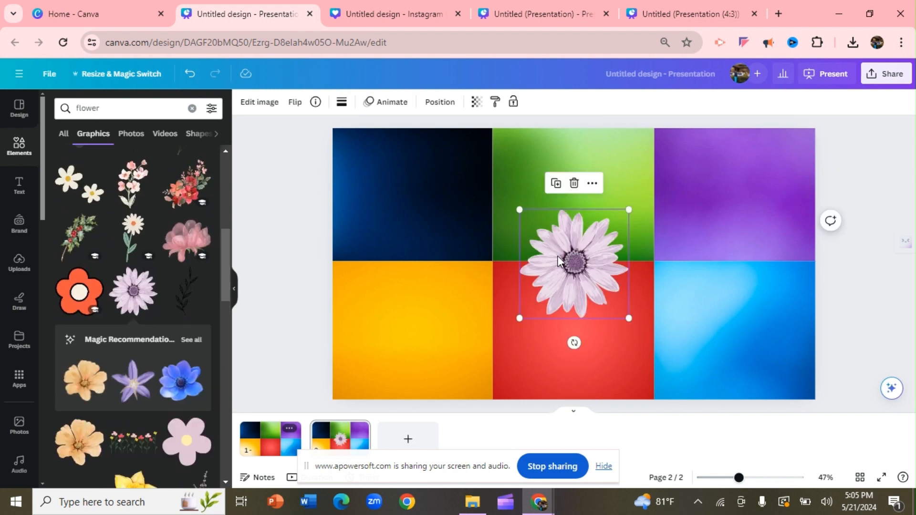
drag(556, 252, 394, 188)
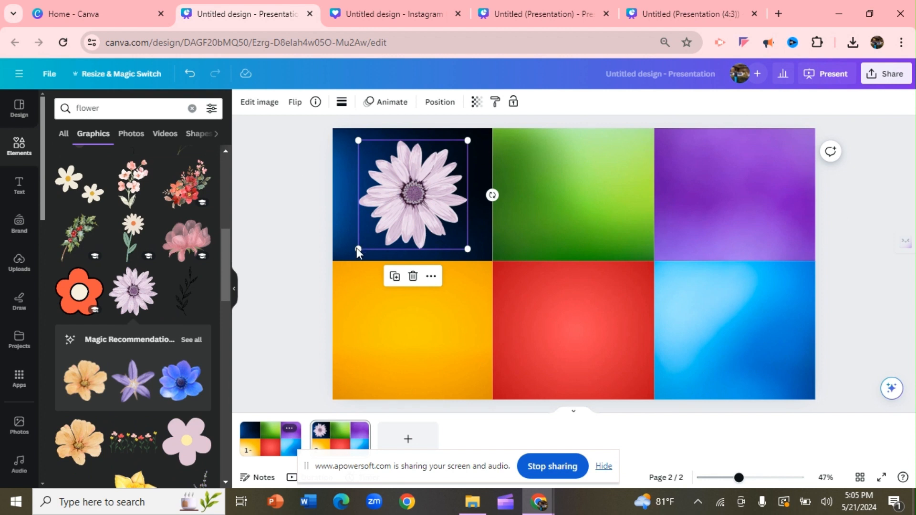
click(412, 275)
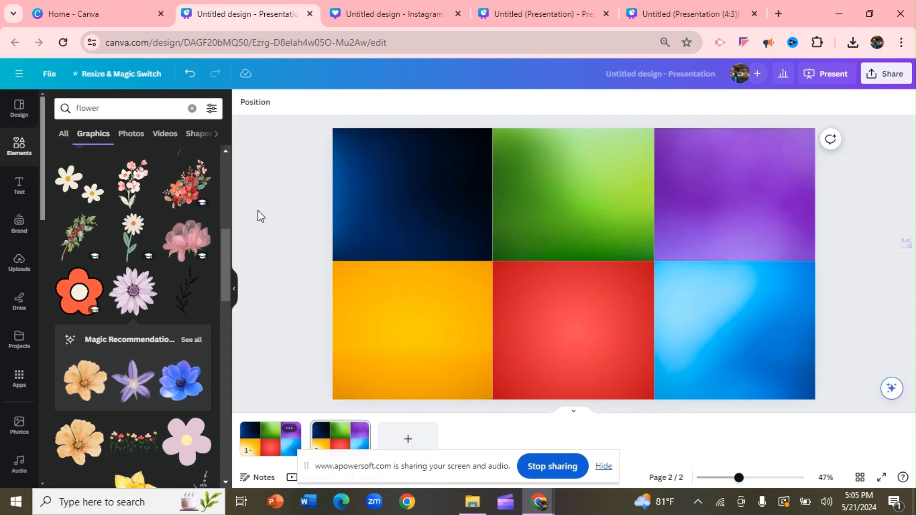
Step: Switch the flower results to photos and fill the page's top-left frame with the pink dahlia
click(134, 135)
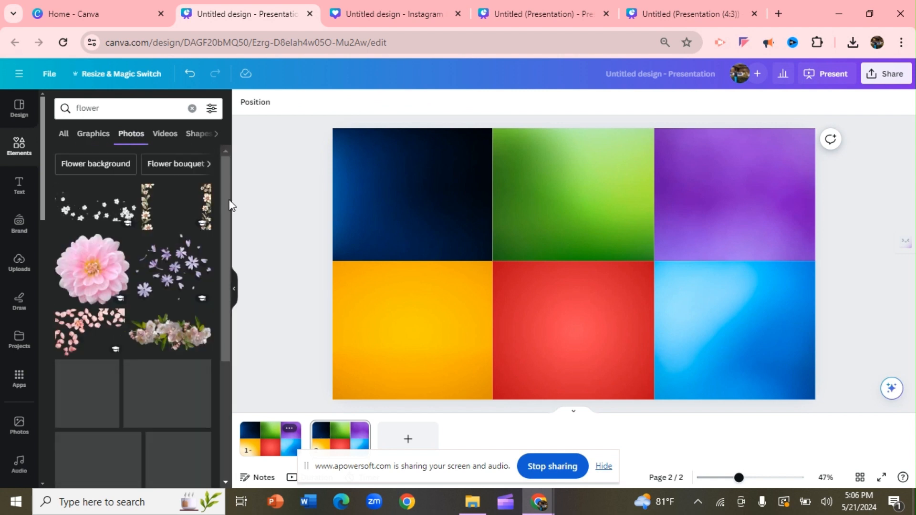
click(92, 268)
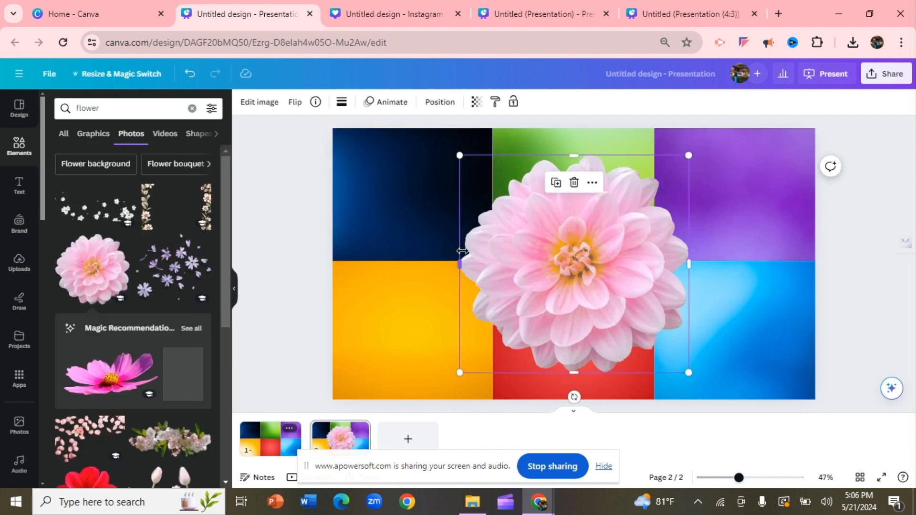
drag(566, 236, 479, 206)
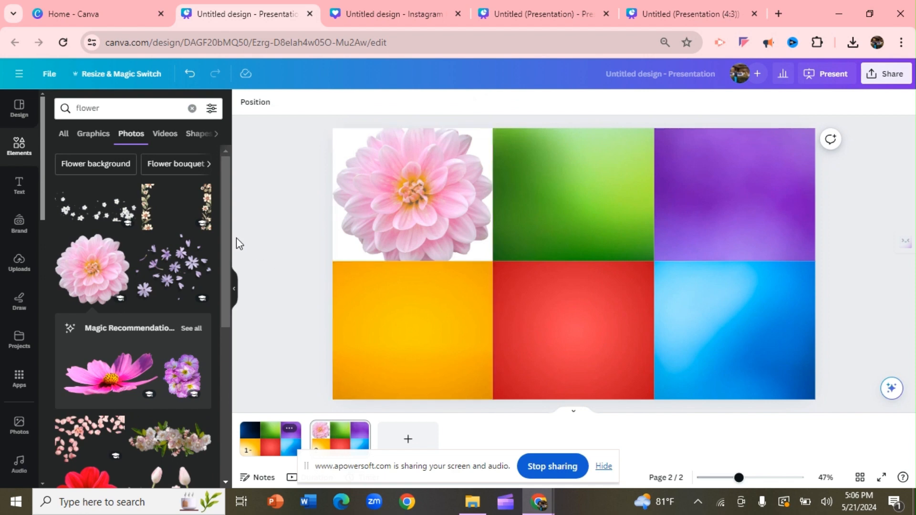
Step: Find the large sunflower among the flower photos and fill the bottom-middle frame with it
drag(223, 236, 247, 413)
click(189, 333)
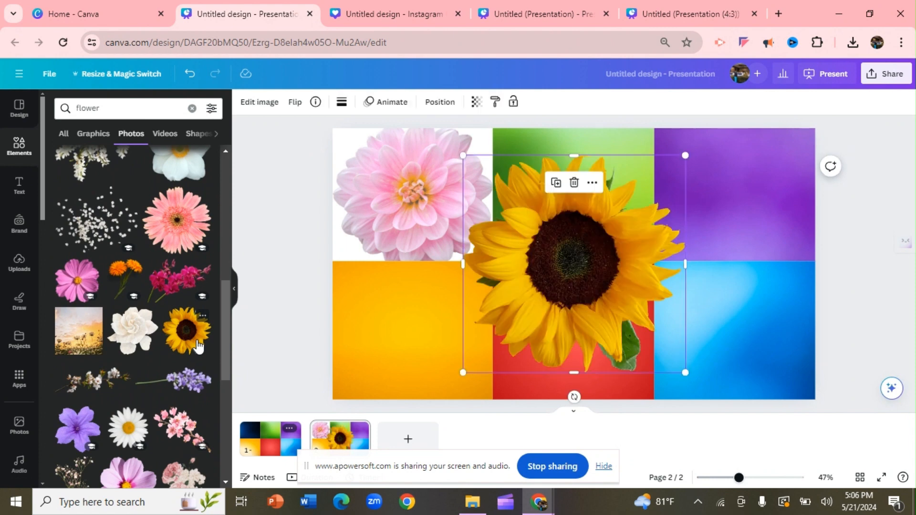
drag(563, 179, 543, 286)
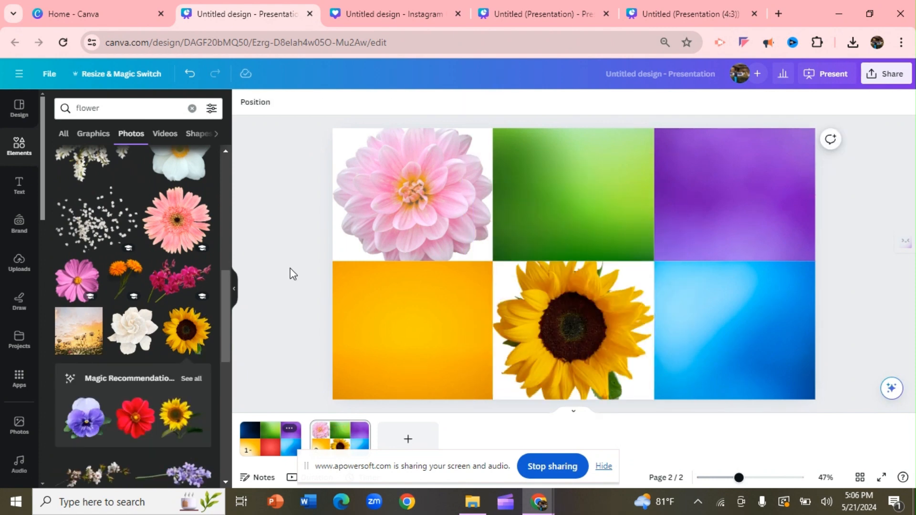
Step: Browse all recommendations related to the sunflower and fill the top-right frame with the bright pink flower with a yellow center
drag(225, 313, 230, 340)
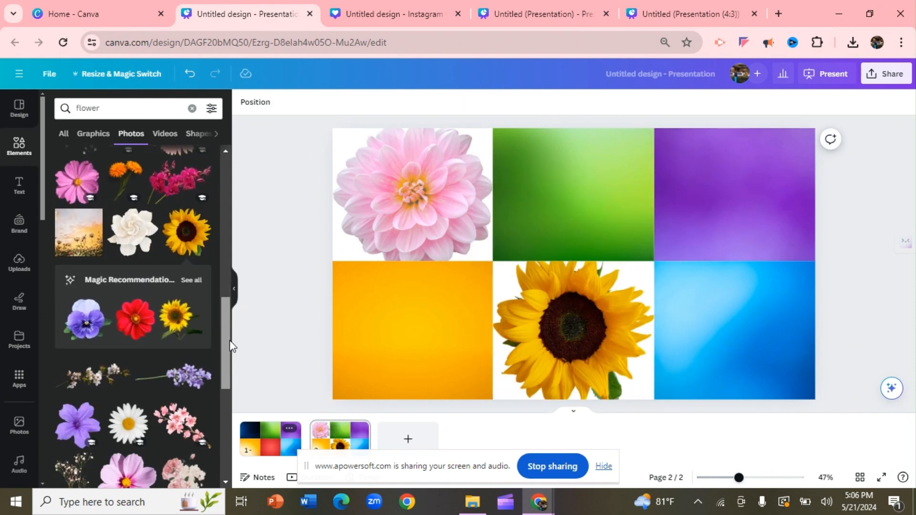
click(197, 282)
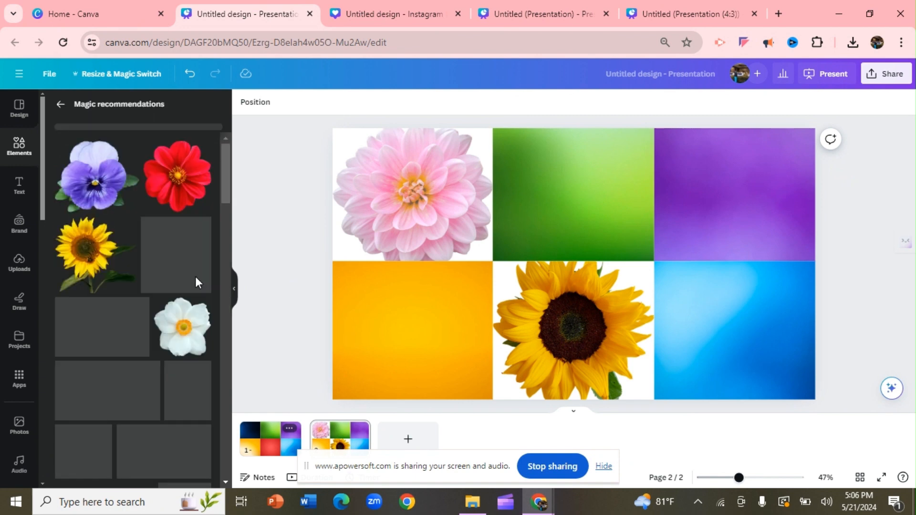
drag(229, 190, 229, 244)
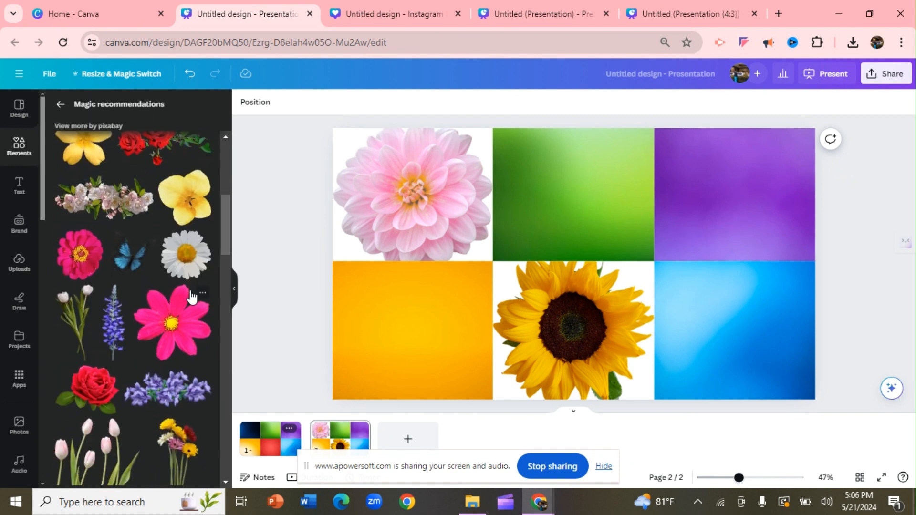
click(181, 320)
drag(506, 237, 669, 204)
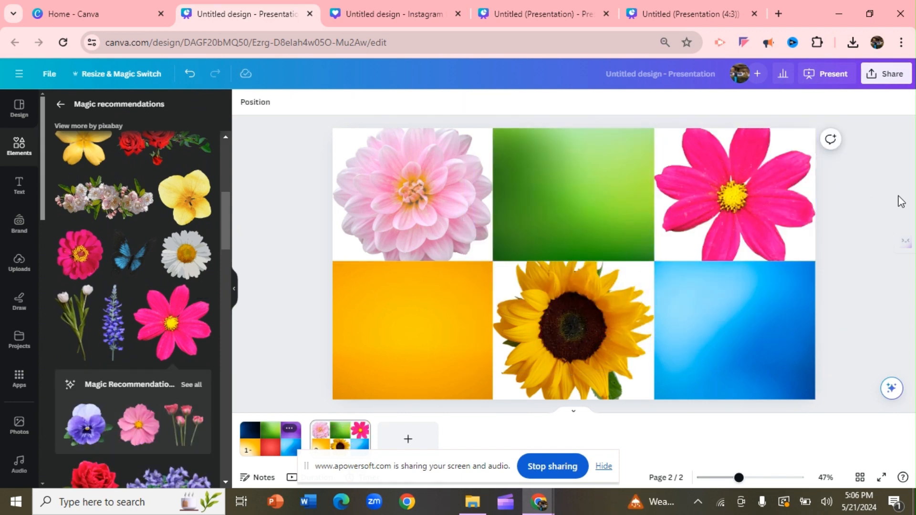
Step: Duplicate the page with the pink dahlia, sunflower and bright pink flower, and select the dahlia frame on the copy
click(362, 429)
click(418, 249)
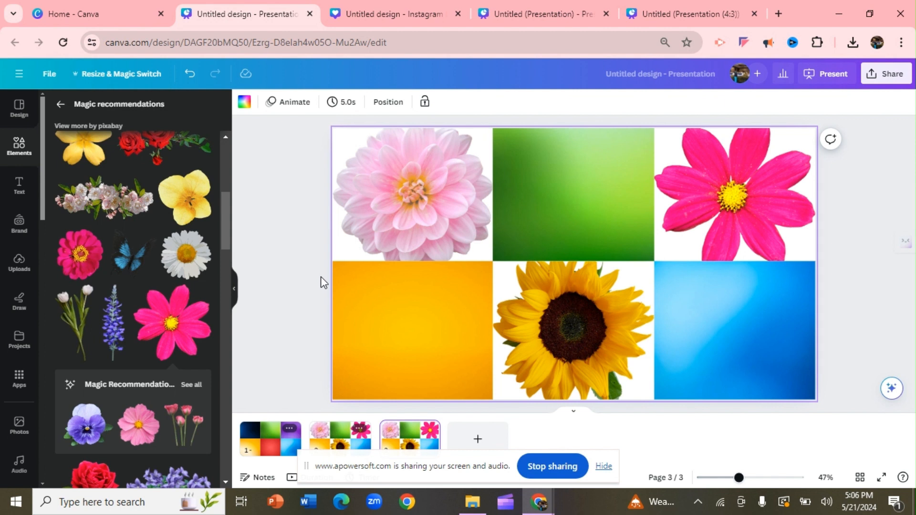
click(361, 207)
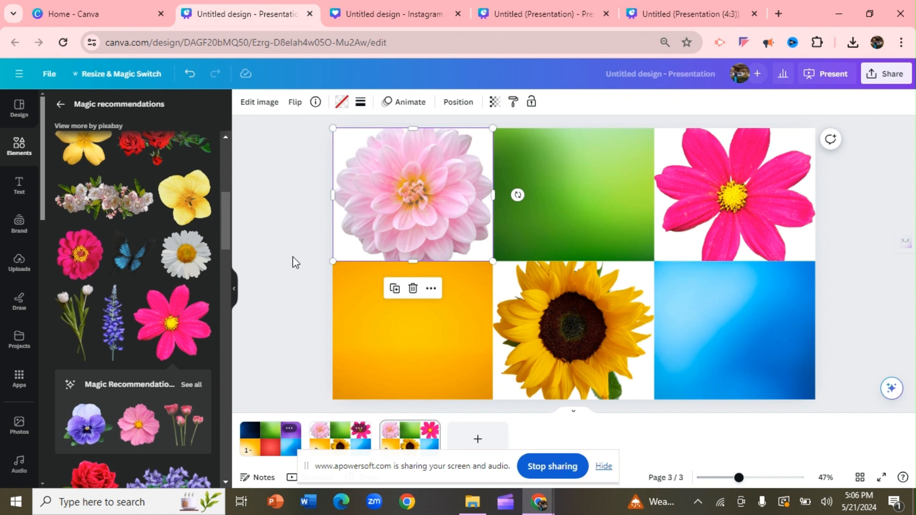
Step: Duplicate the first page with the six gradient-filled frames
click(289, 427)
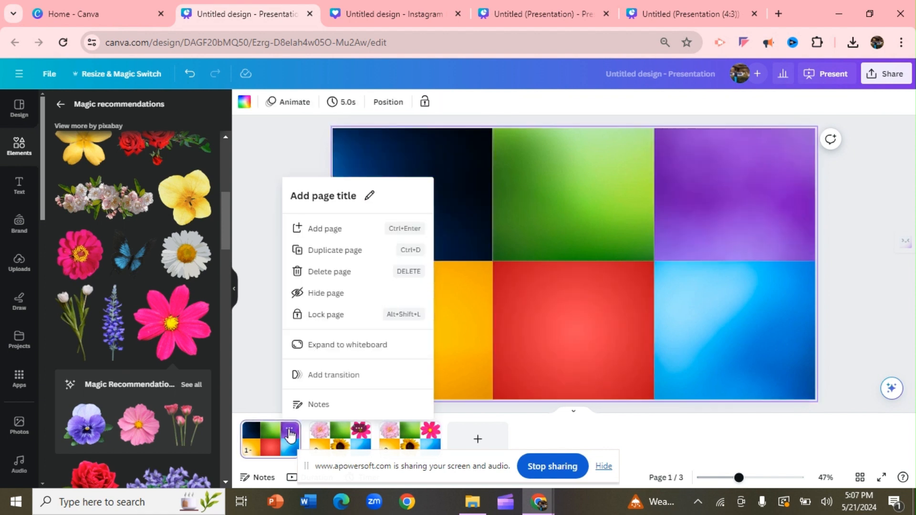
click(379, 250)
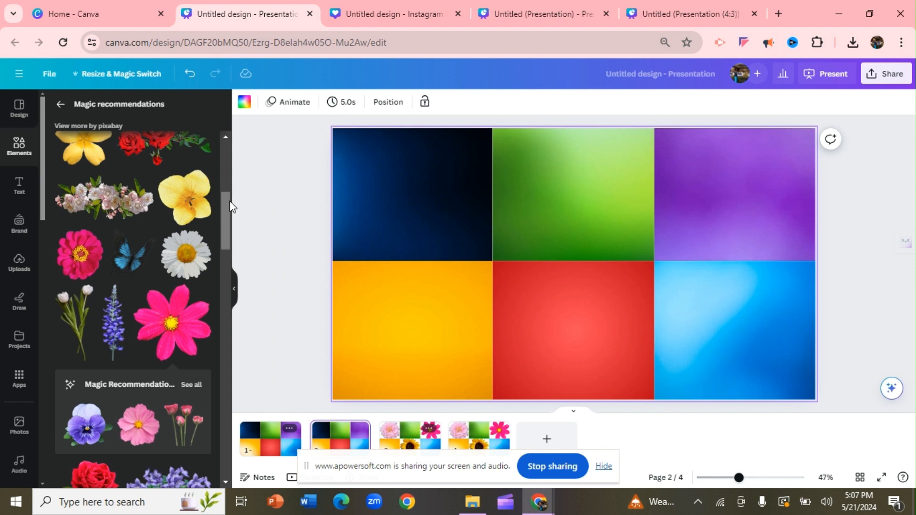
click(186, 264)
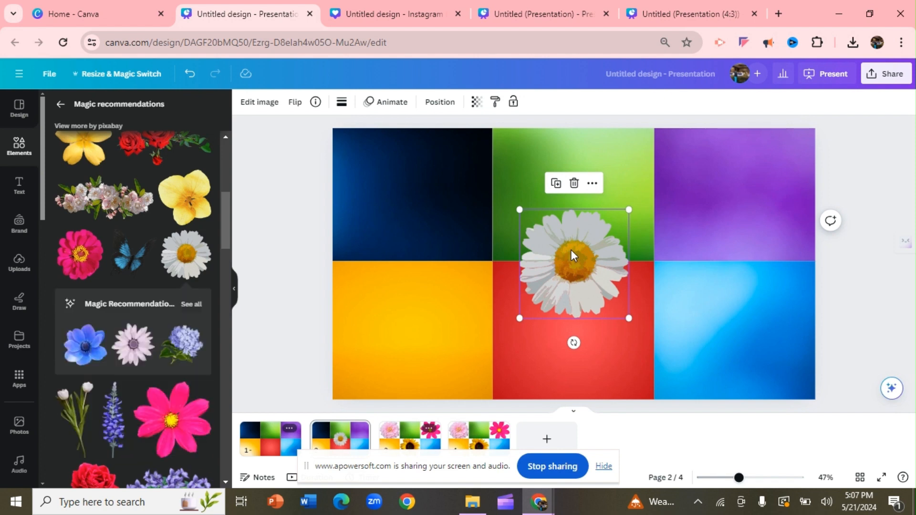
drag(570, 250, 556, 171)
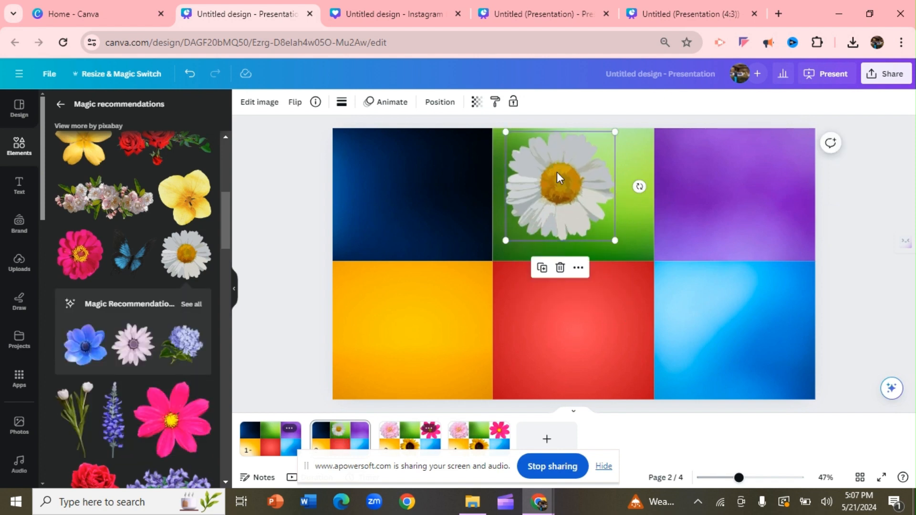
click(560, 267)
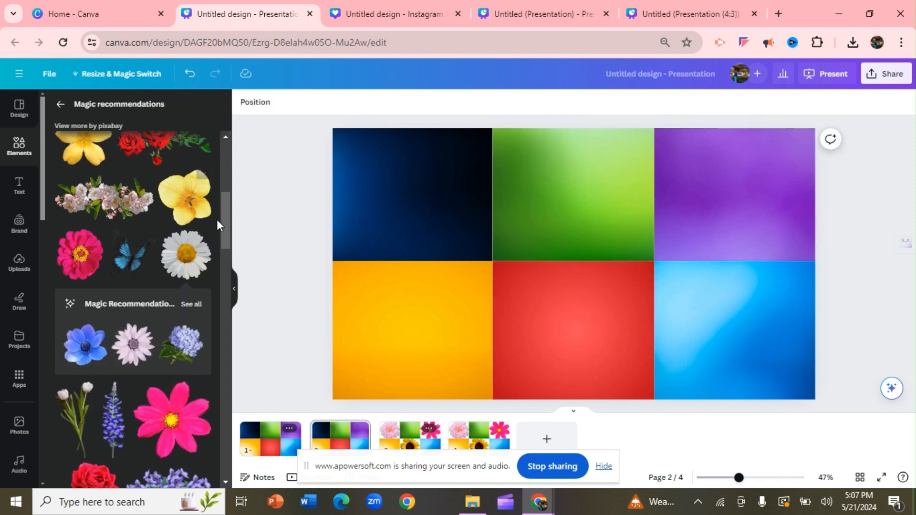
Step: Return to the flower photo results and fill the top-middle frame of page 2 with the three white daisies
drag(225, 219, 220, 167)
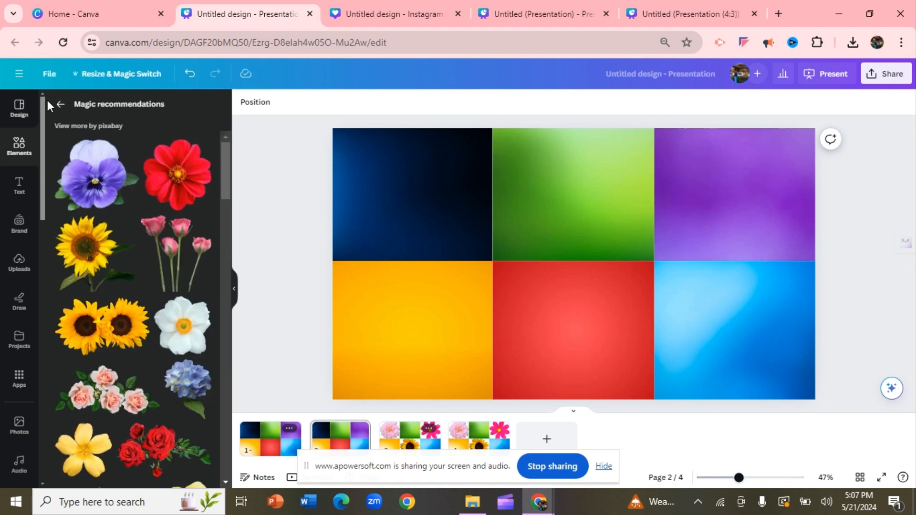
click(61, 106)
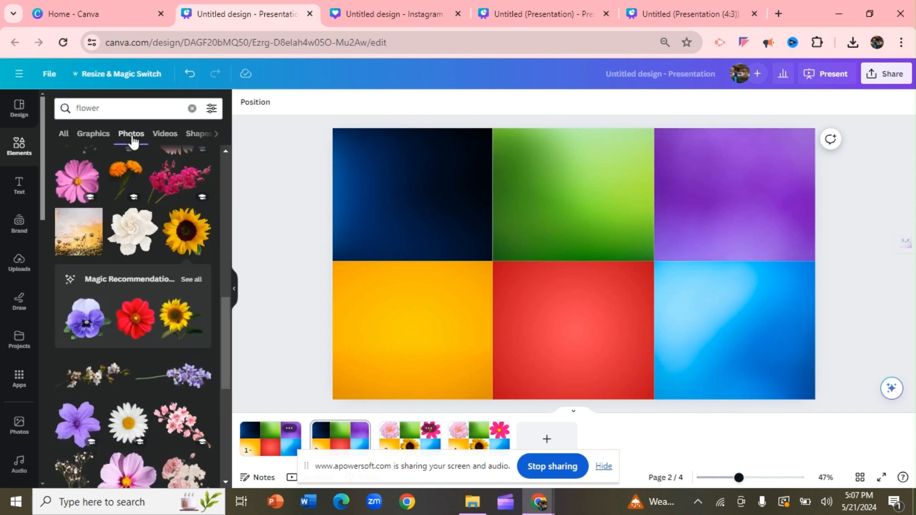
scroll(221, 306, down, 3)
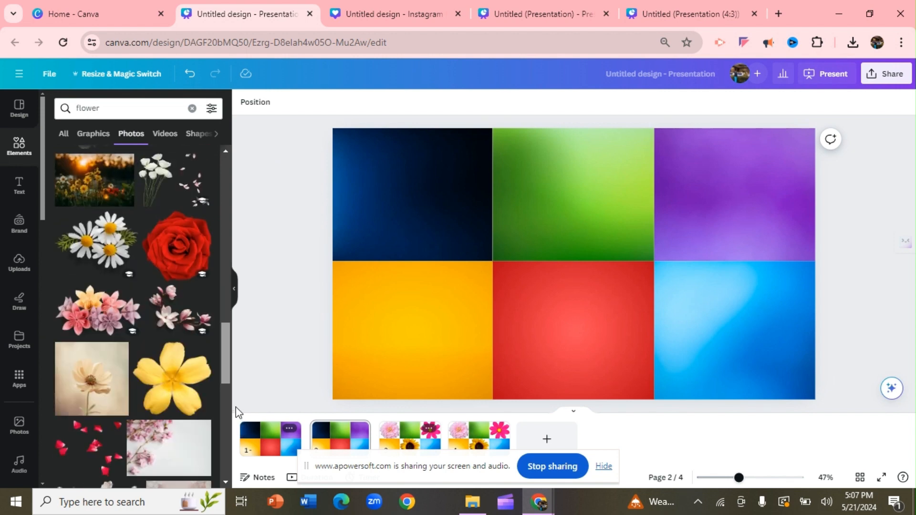
click(94, 232)
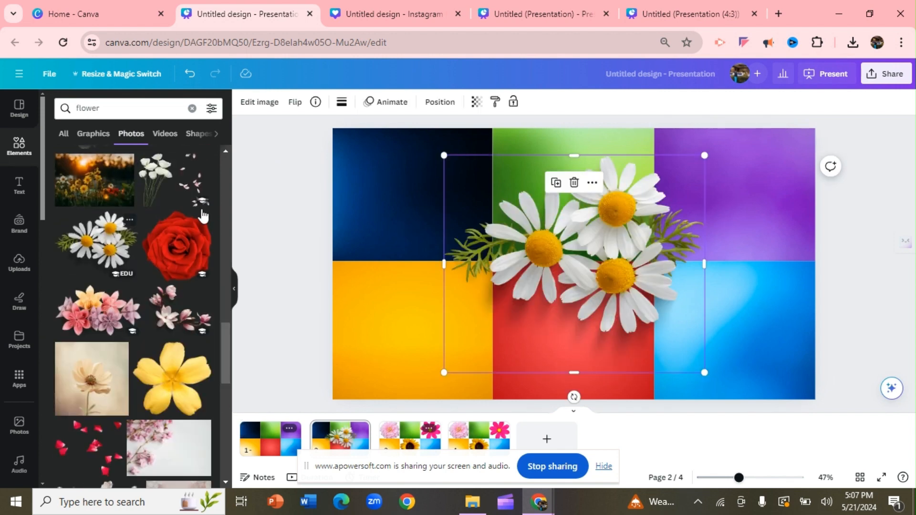
drag(543, 208, 536, 179)
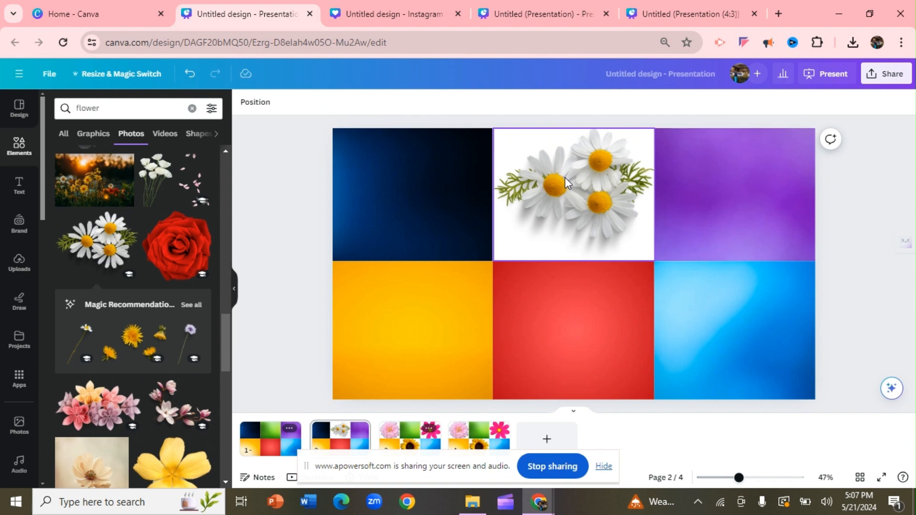
Step: Browse all recommendations related to the daisies and fill the bottom-right frame with the cluster of yellow-orange flowers
click(200, 307)
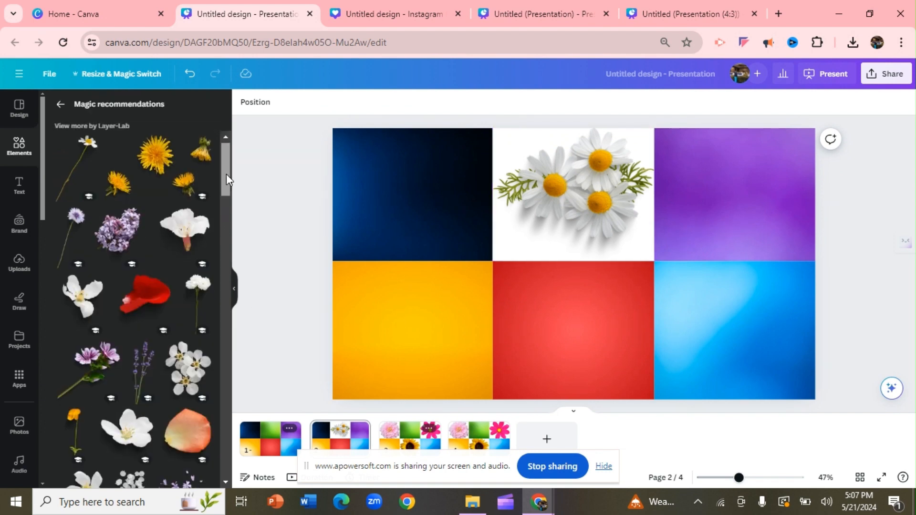
drag(226, 174, 239, 253)
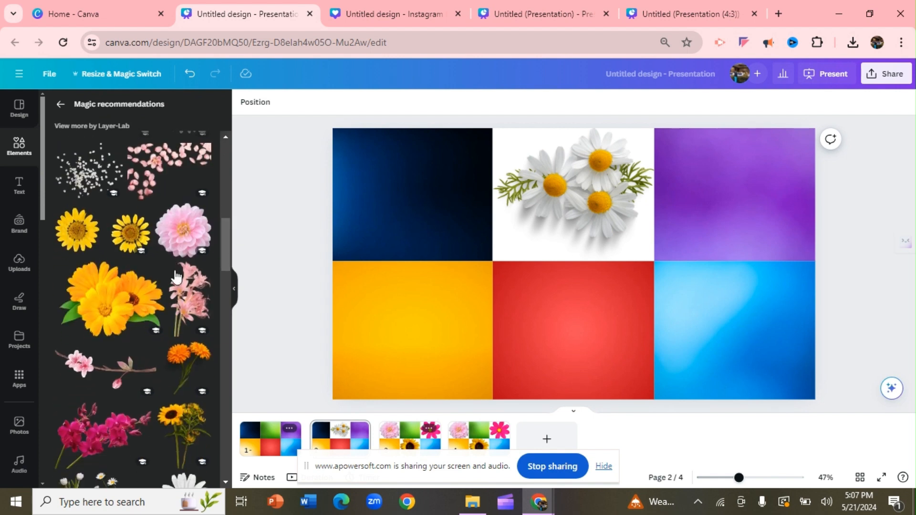
click(123, 297)
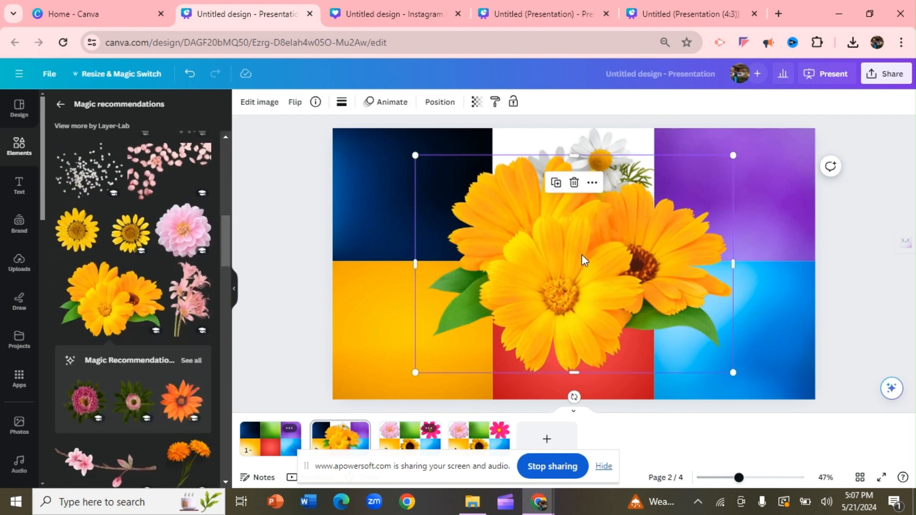
drag(581, 254, 665, 295)
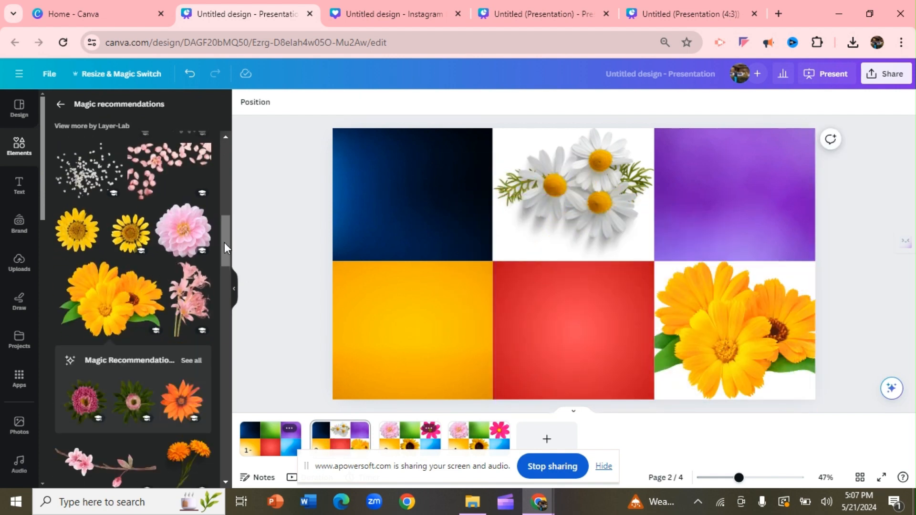
Step: Find the magenta orchid branch among the recommended photos and fill the bottom-left frame with it
drag(224, 247, 231, 285)
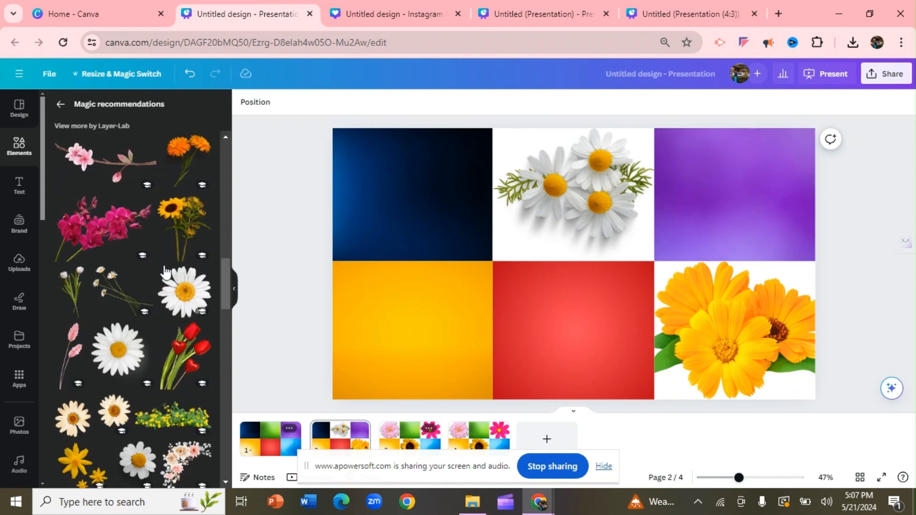
click(99, 235)
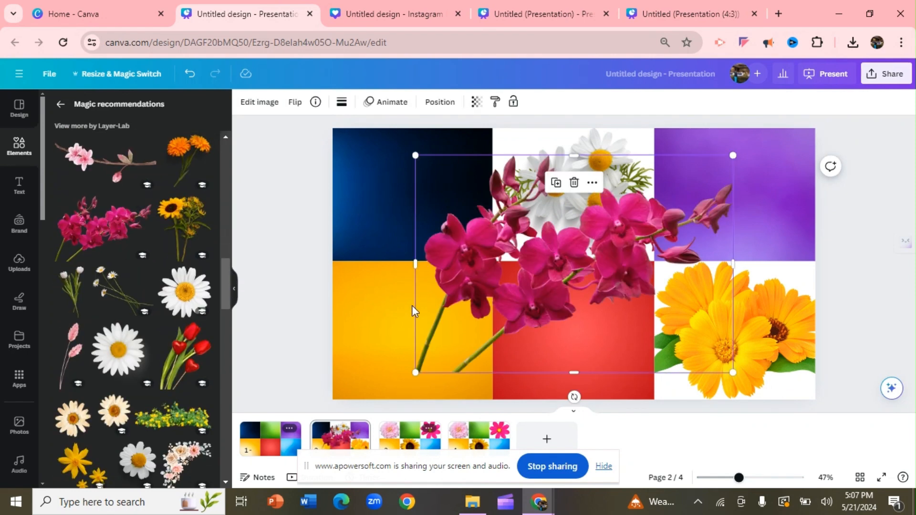
drag(412, 311, 408, 307)
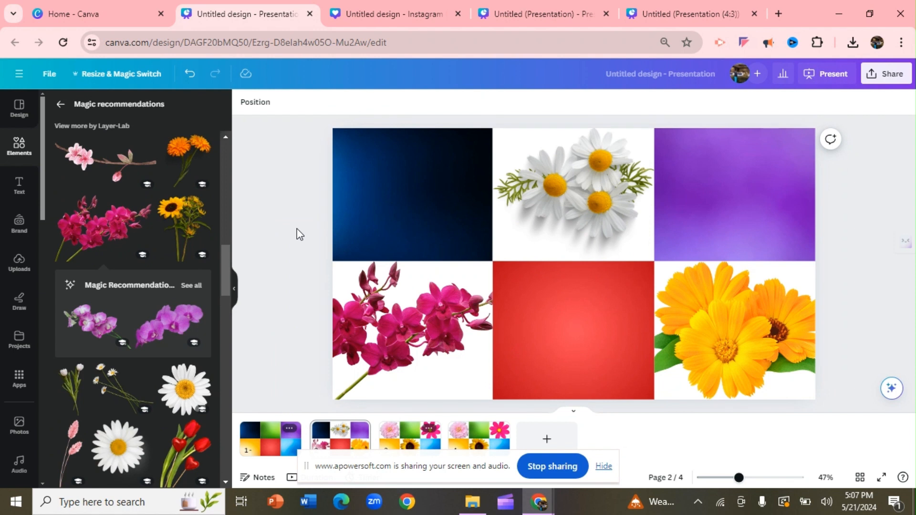
Step: Delete the duplicate fourth page and move the page with the daisies, orchids and yellow-orange flowers to the first position
click(499, 431)
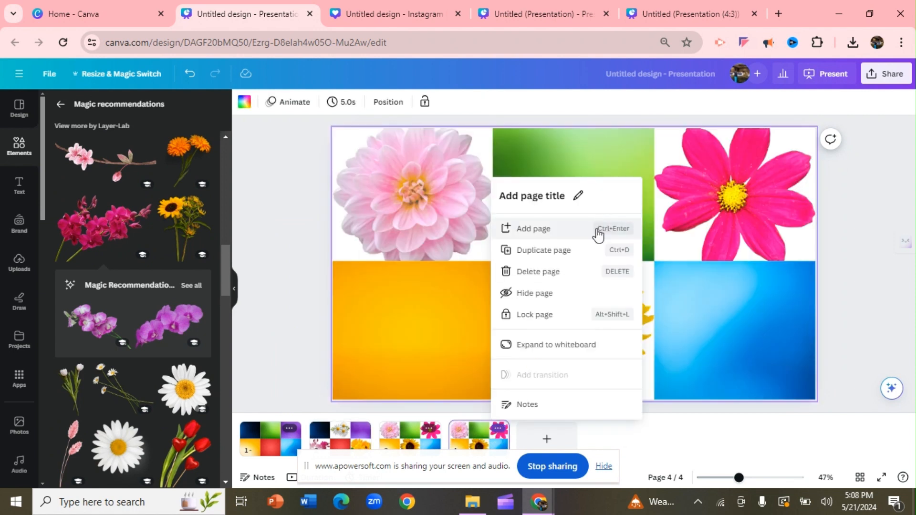
click(566, 273)
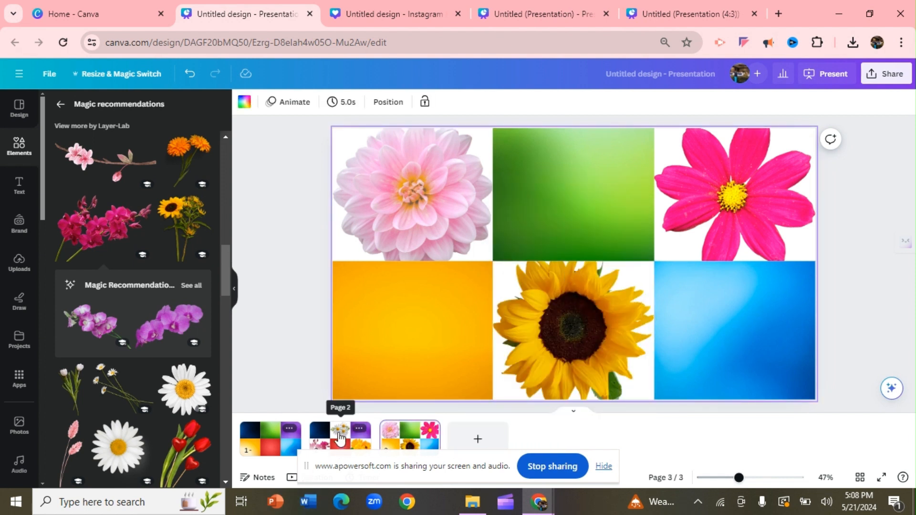
drag(340, 438, 265, 436)
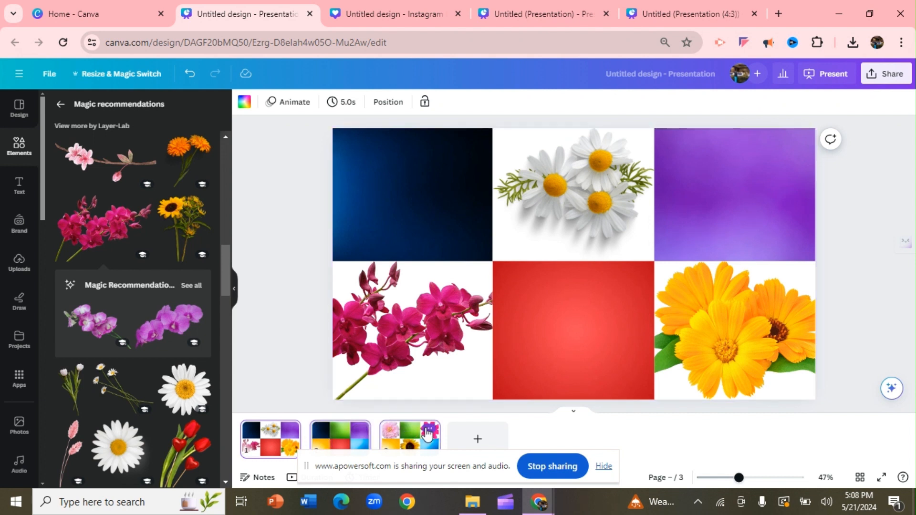
Step: Duplicate the three selected pages twice so the sequence of three repeats to nine pages
click(427, 433)
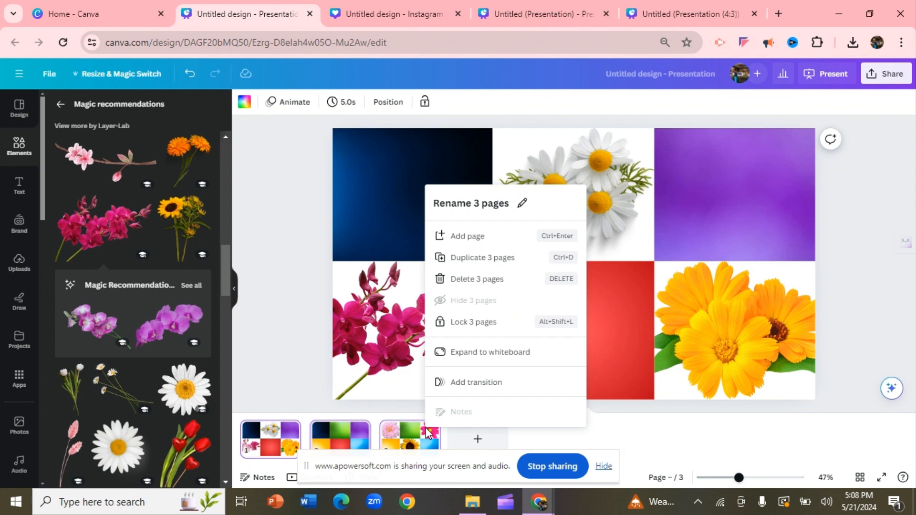
click(499, 261)
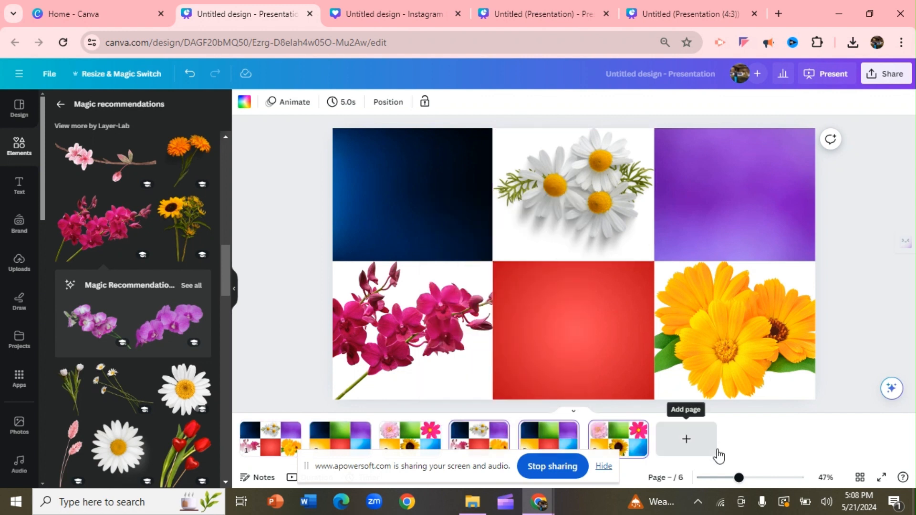
click(639, 432)
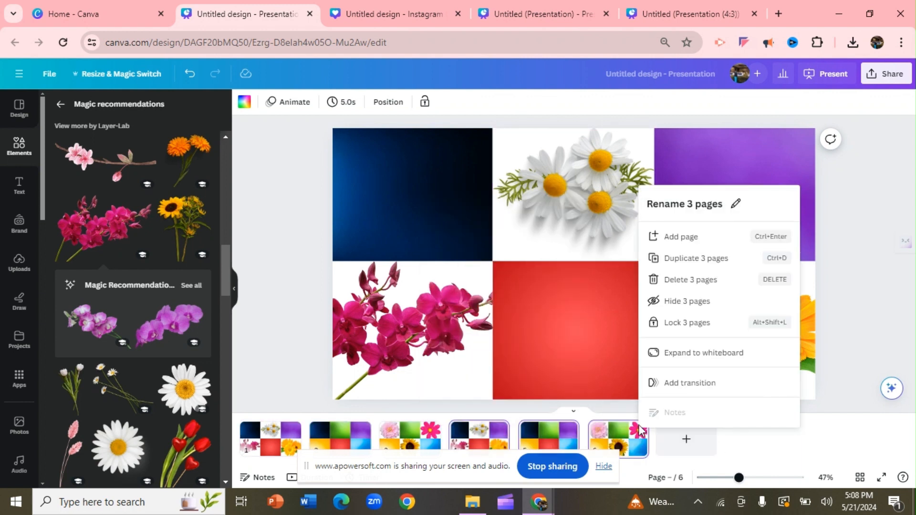
click(700, 259)
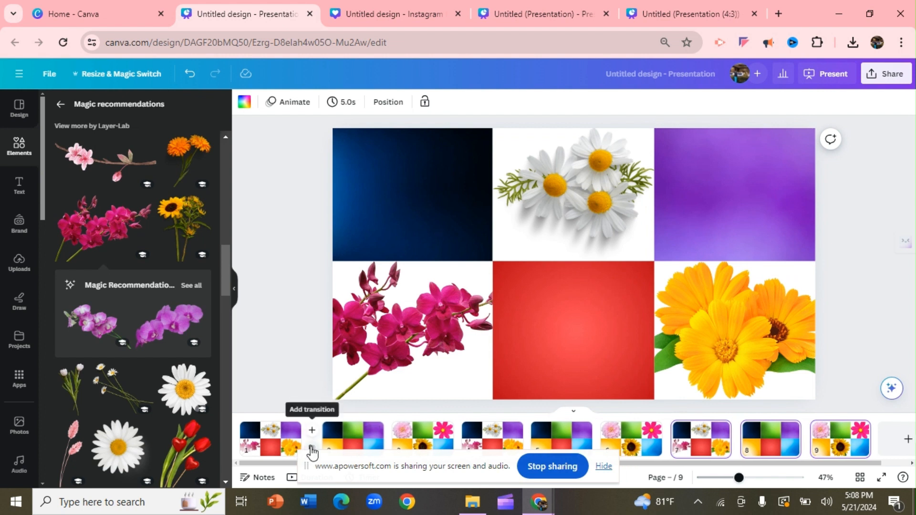
Step: Add the Match & Move transition between pages 1 and 2, 2 and 3, and 3 and 4
click(312, 448)
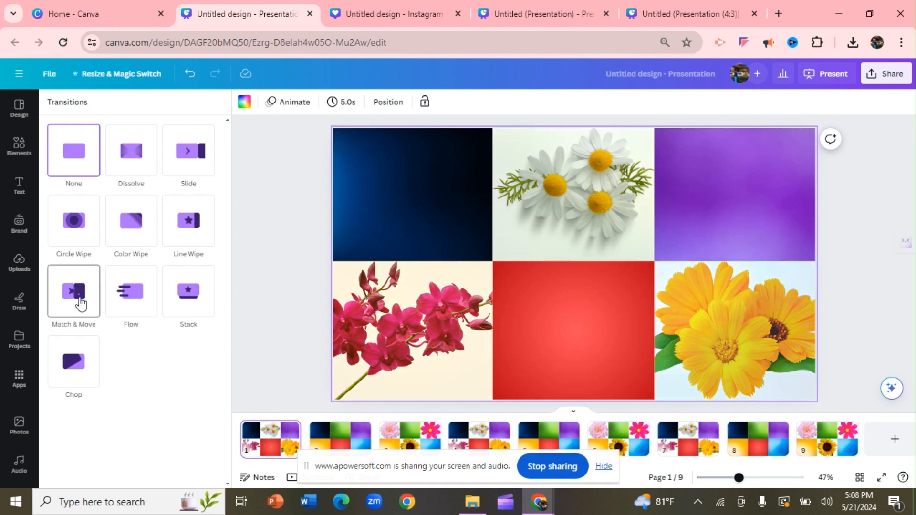
click(80, 303)
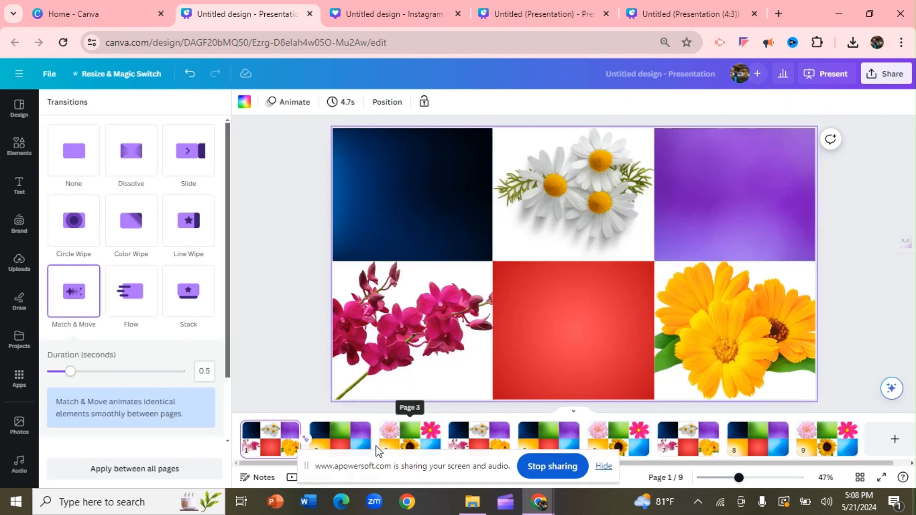
mouse_move(380, 452)
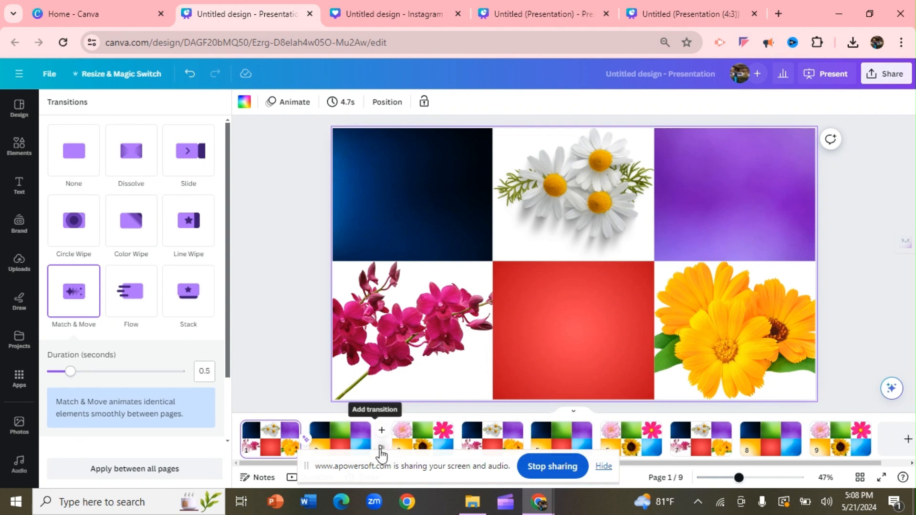
click(380, 448)
click(75, 299)
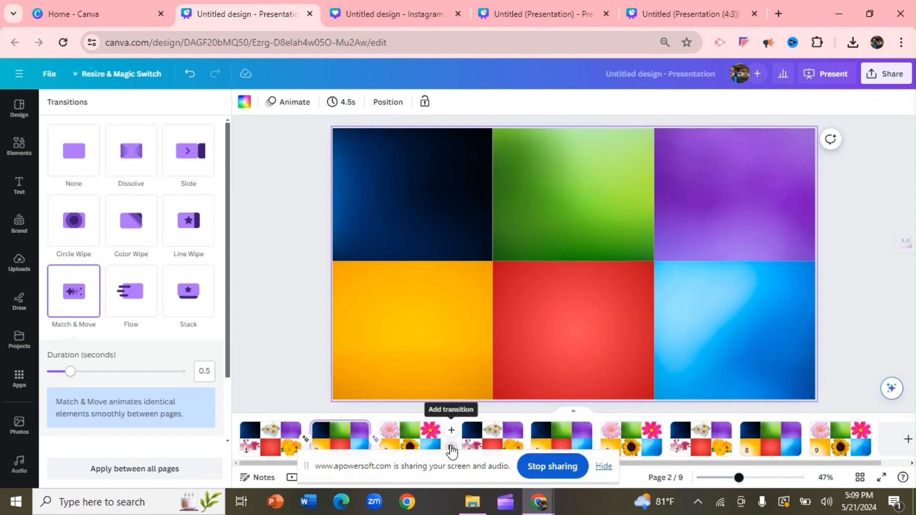
click(447, 448)
click(82, 305)
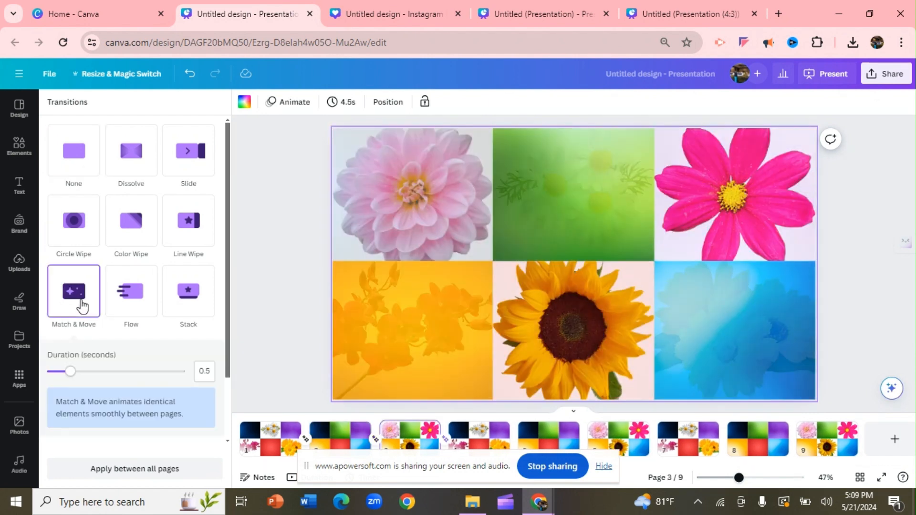
Step: Add the Match & Move transition between pages 4 and 5, 5 and 6, and 6 and 7
click(520, 448)
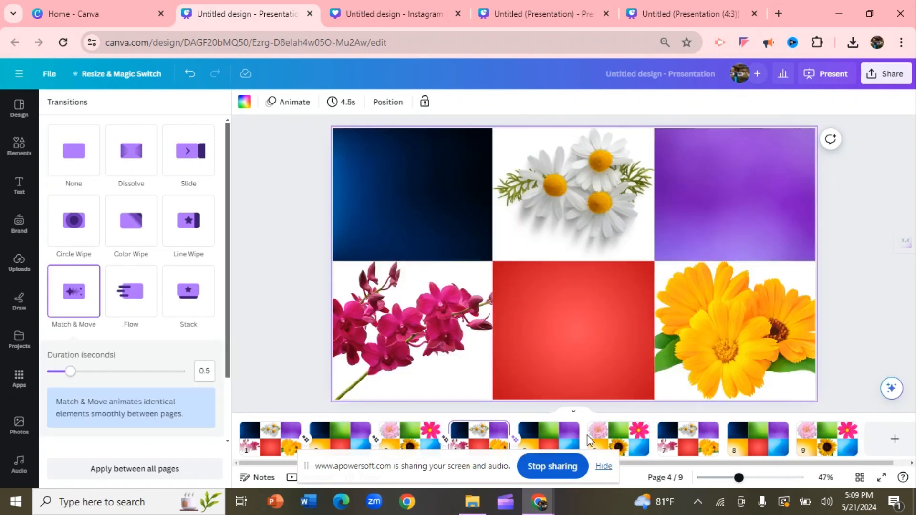
mouse_move(588, 436)
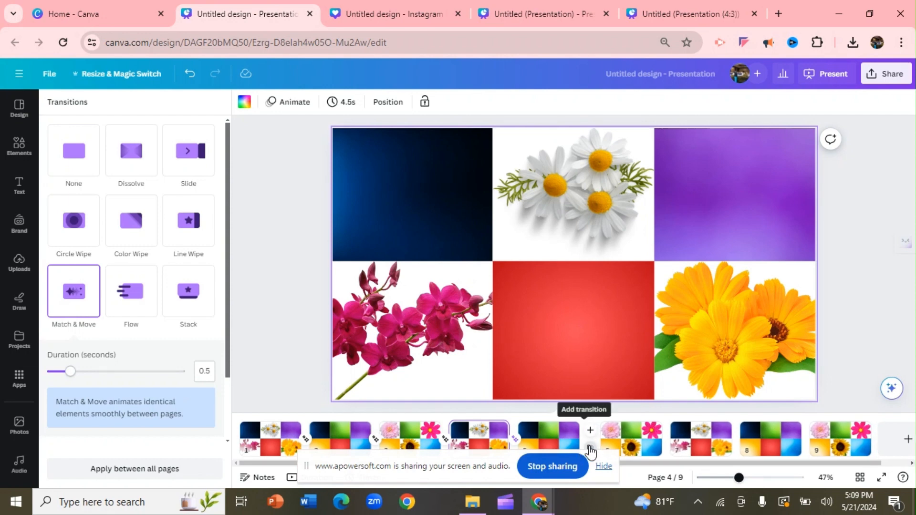
click(591, 448)
click(91, 300)
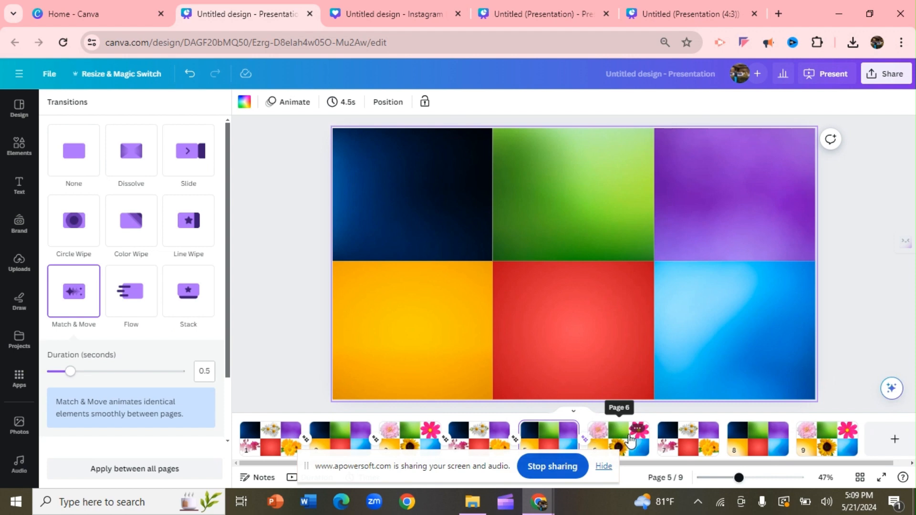
click(659, 449)
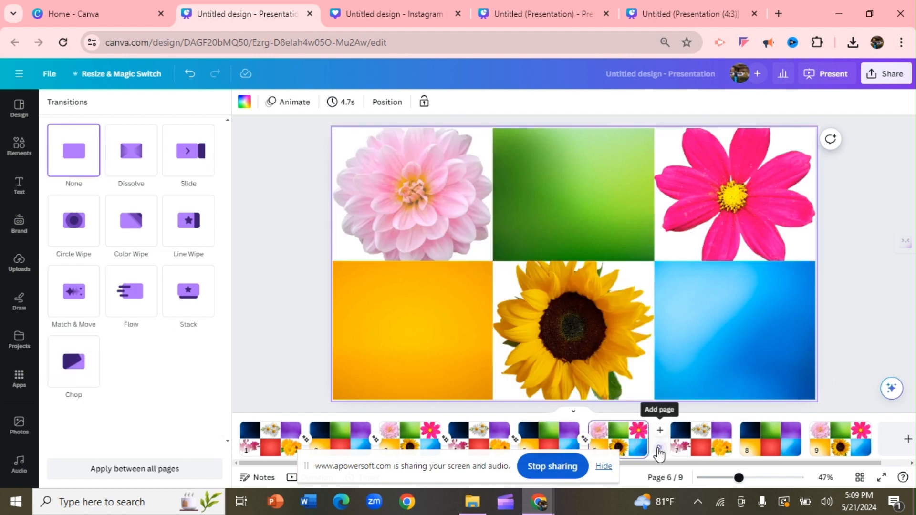
click(74, 286)
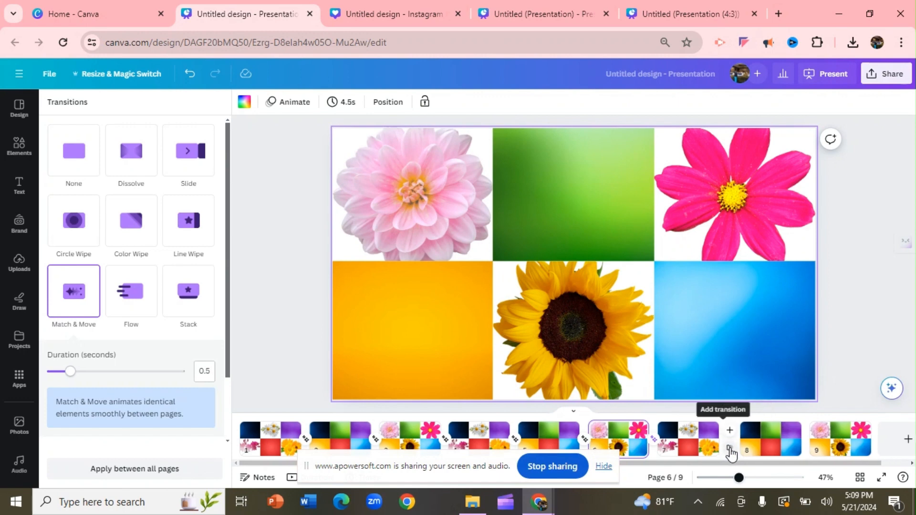
Step: Add the Match & Move transition between pages 7 and 8 and between pages 8 and 9
click(729, 449)
click(78, 307)
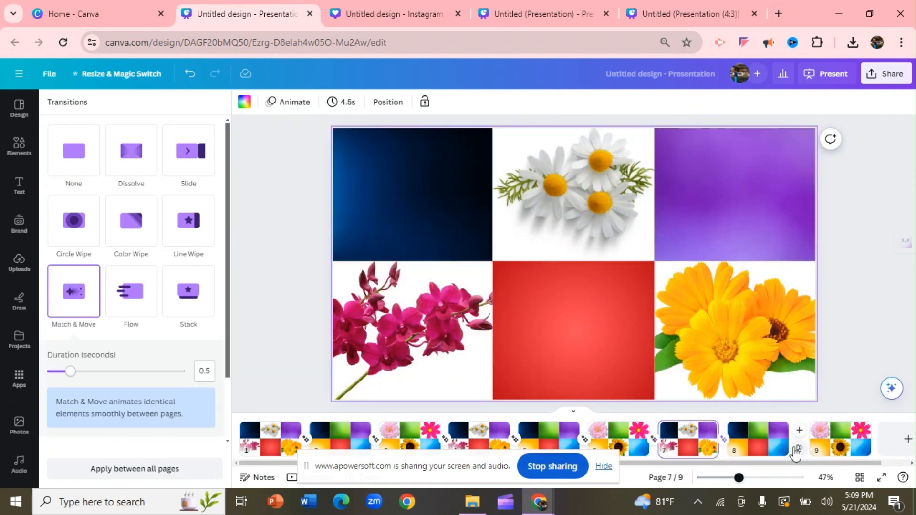
click(799, 450)
click(91, 308)
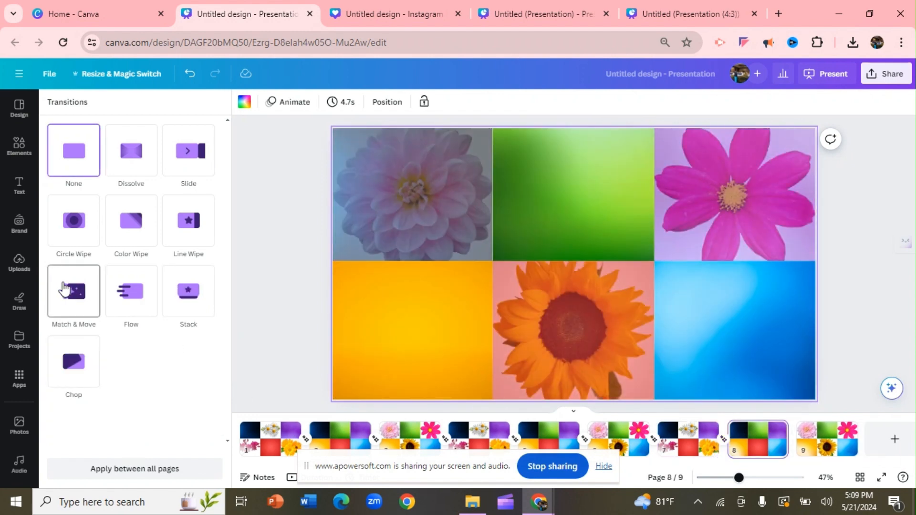
Step: Set the timing of page 8 to 3.5 seconds without applying it to all pages
click(342, 103)
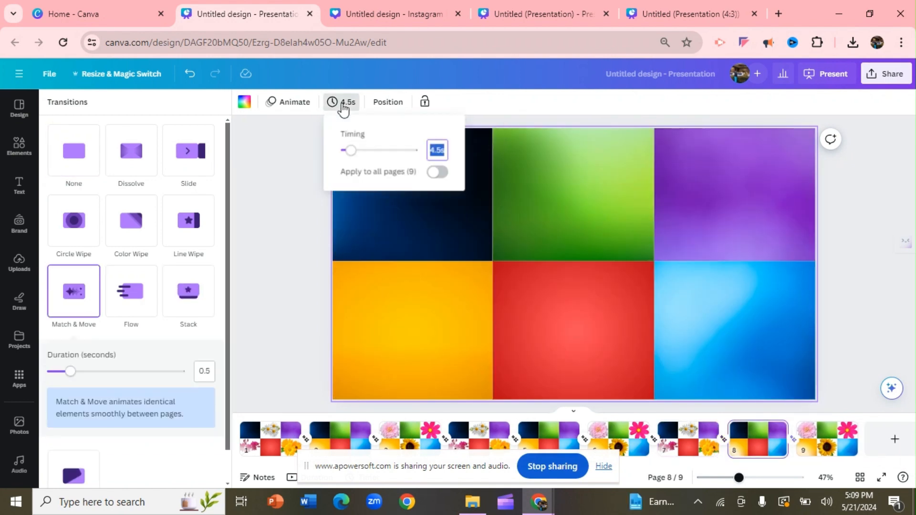
drag(352, 153, 350, 154)
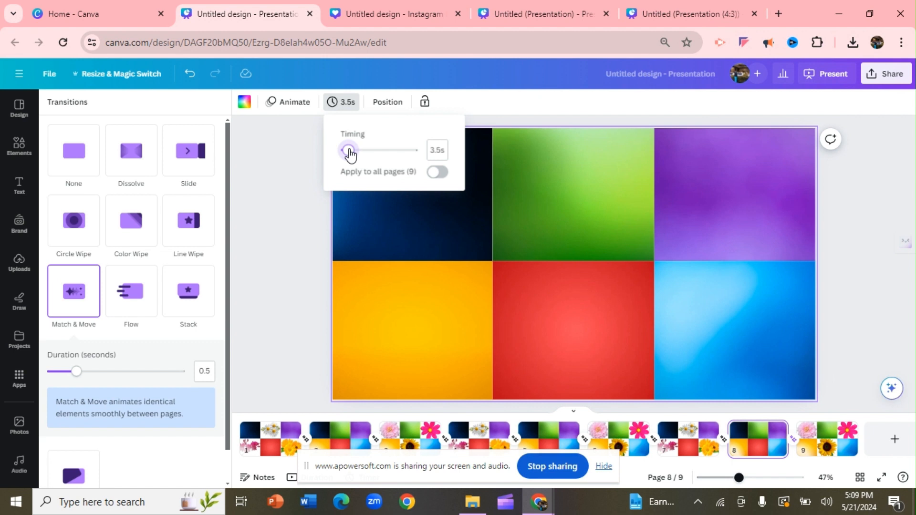
click(299, 211)
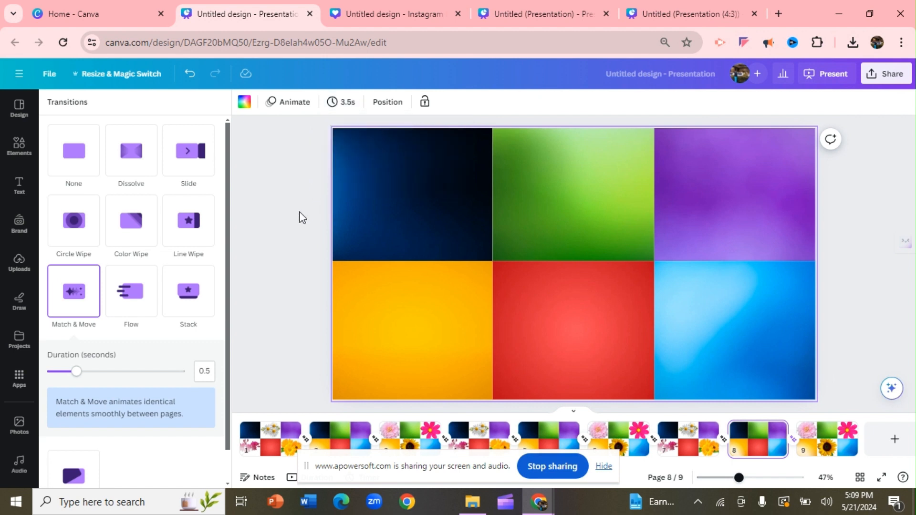
Step: Open the presentation options and look at the Autoplay and Present full screen modes
click(835, 75)
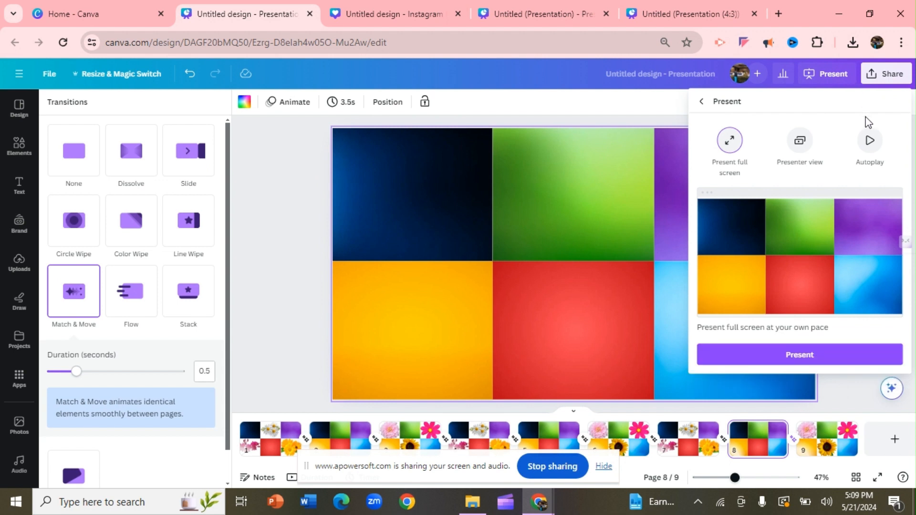
click(869, 140)
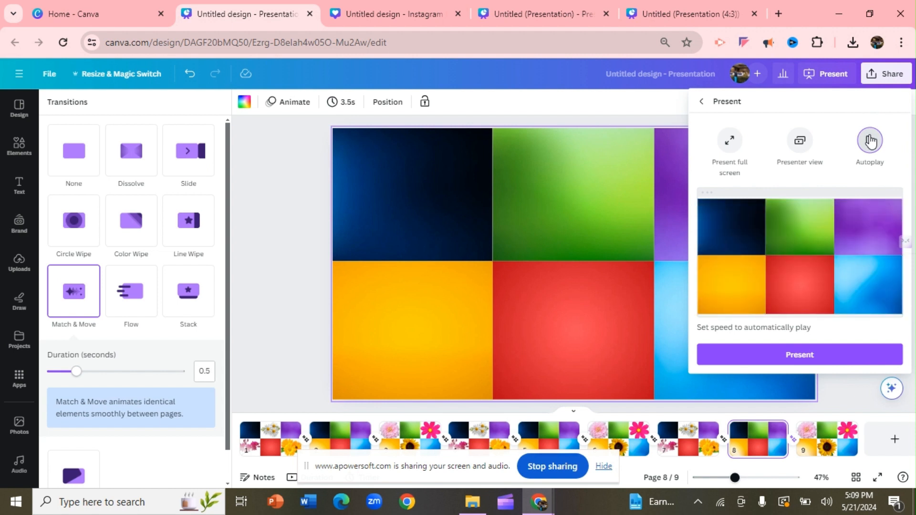
click(743, 157)
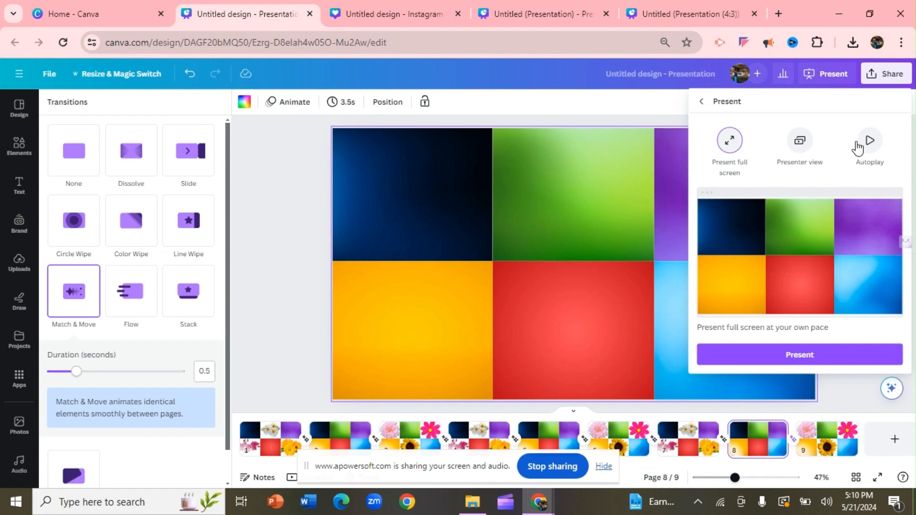